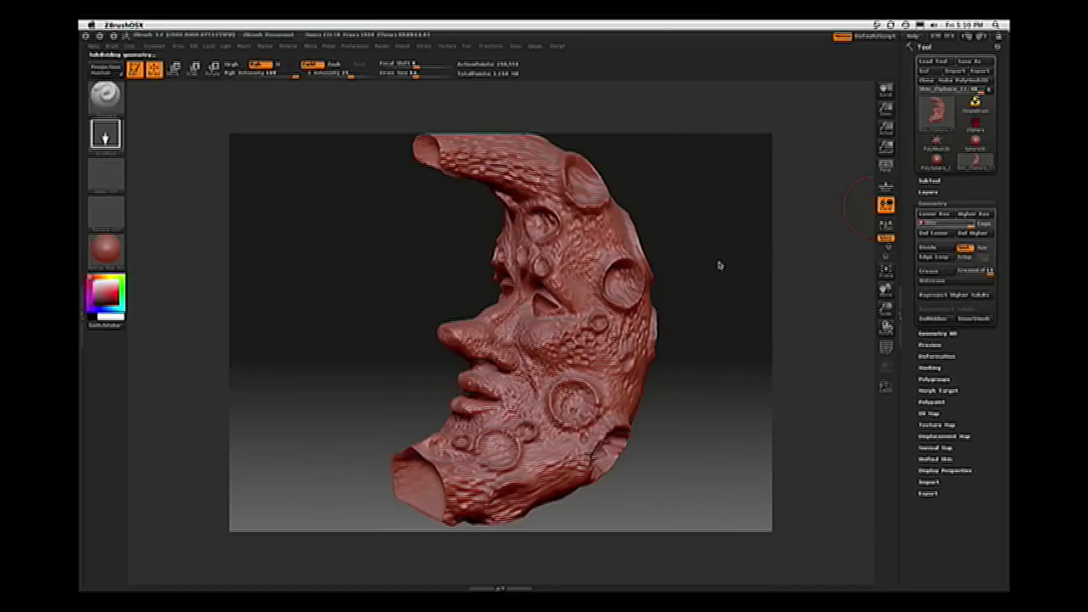
Examine the sculpted moon face from the front and both sides at its highest subdivision level
drag(721, 265, 717, 256)
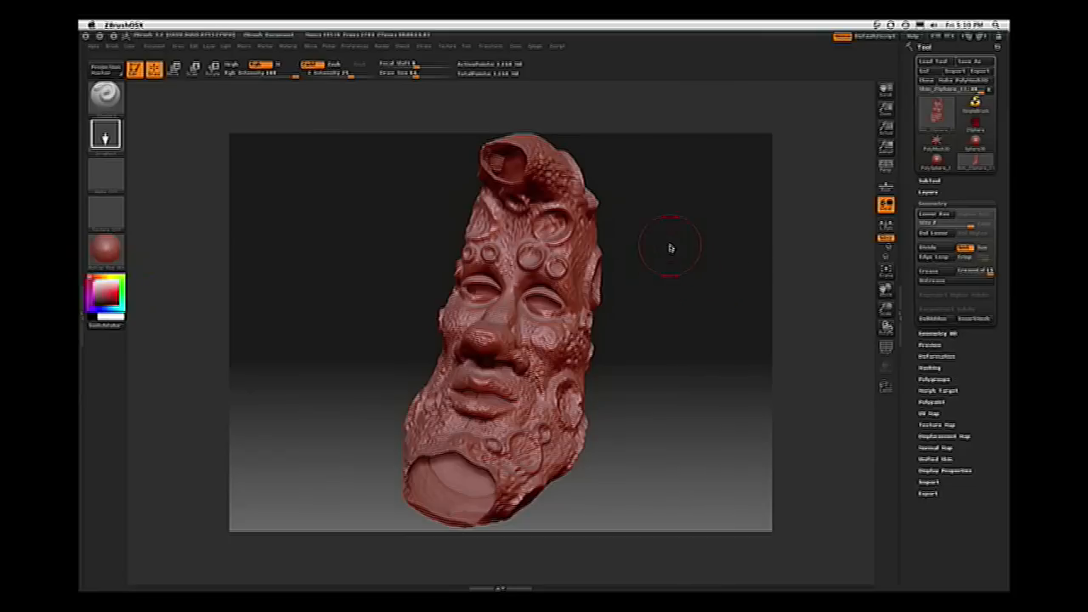
mouse_move(701, 212)
mouse_down()
mouse_move(680, 192)
mouse_move(459, 264)
mouse_move(646, 223)
mouse_move(726, 226)
mouse_move(728, 267)
mouse_move(664, 267)
mouse_move(638, 194)
mouse_move(648, 255)
mouse_move(304, 297)
mouse_move(310, 289)
mouse_up()
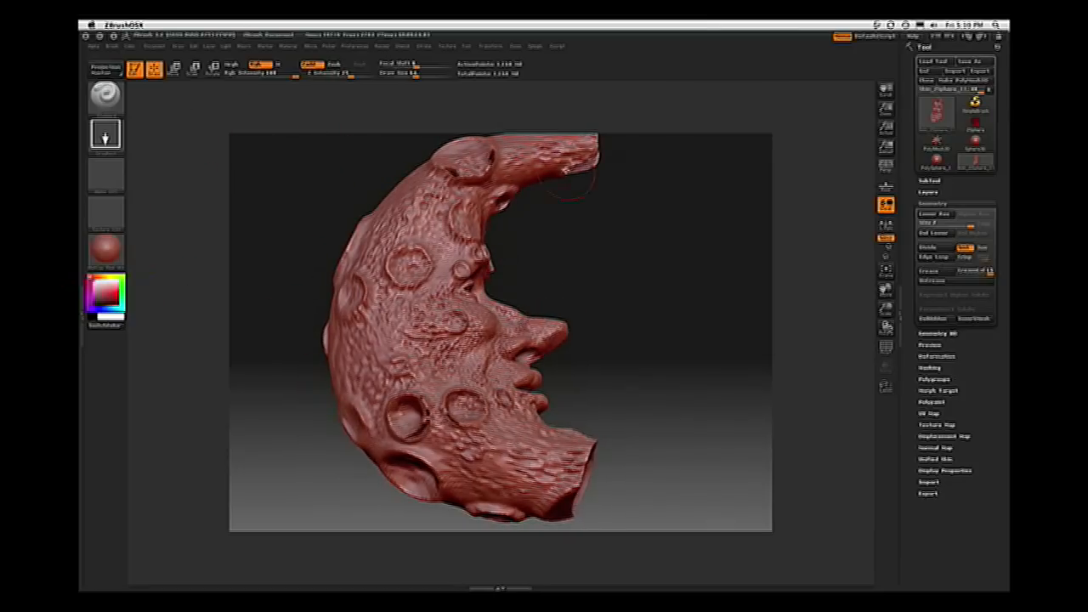
mouse_move(645, 263)
mouse_down()
mouse_move(448, 320)
mouse_move(418, 315)
mouse_up()
mouse_move(765, 231)
mouse_down()
mouse_move(796, 214)
mouse_move(684, 214)
mouse_move(711, 260)
mouse_move(690, 158)
mouse_move(697, 202)
mouse_move(745, 182)
mouse_move(718, 196)
mouse_up()
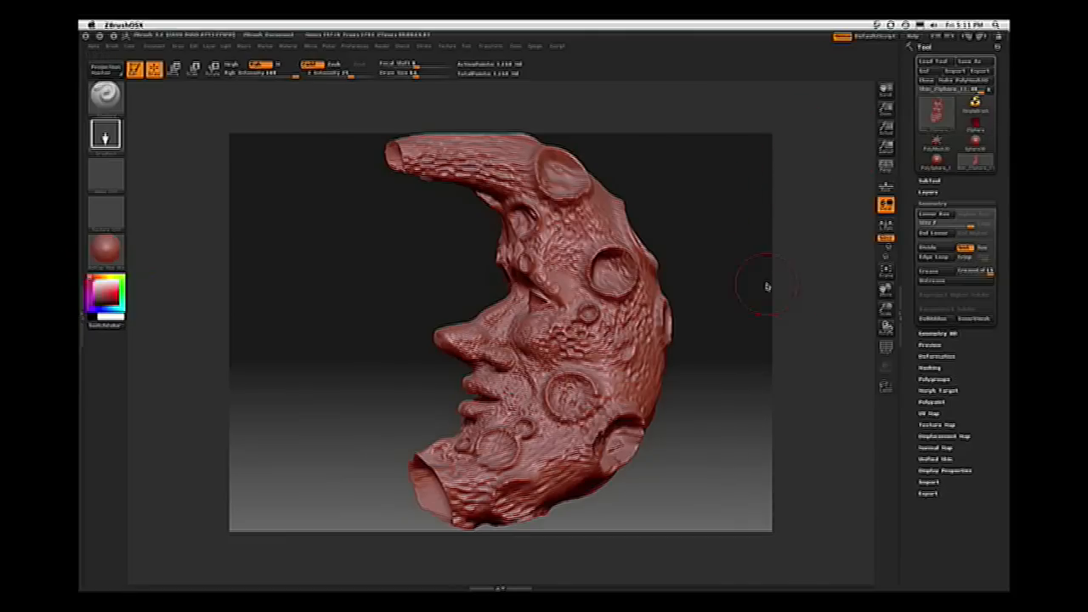
mouse_move(713, 247)
mouse_down()
mouse_move(726, 284)
mouse_move(875, 255)
mouse_move(808, 240)
mouse_move(797, 323)
mouse_up()
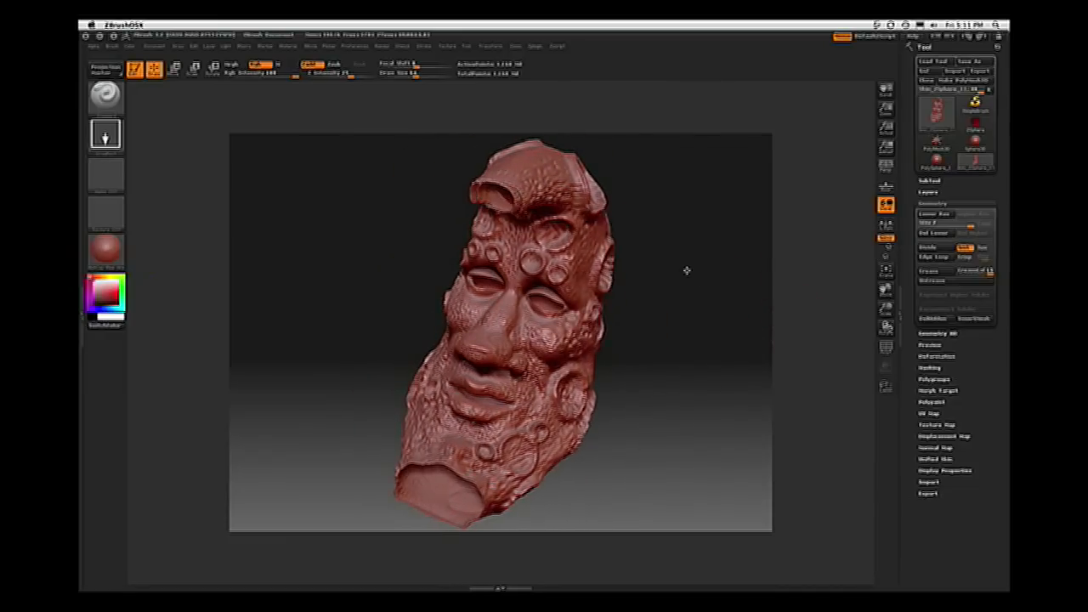
drag(695, 277, 645, 253)
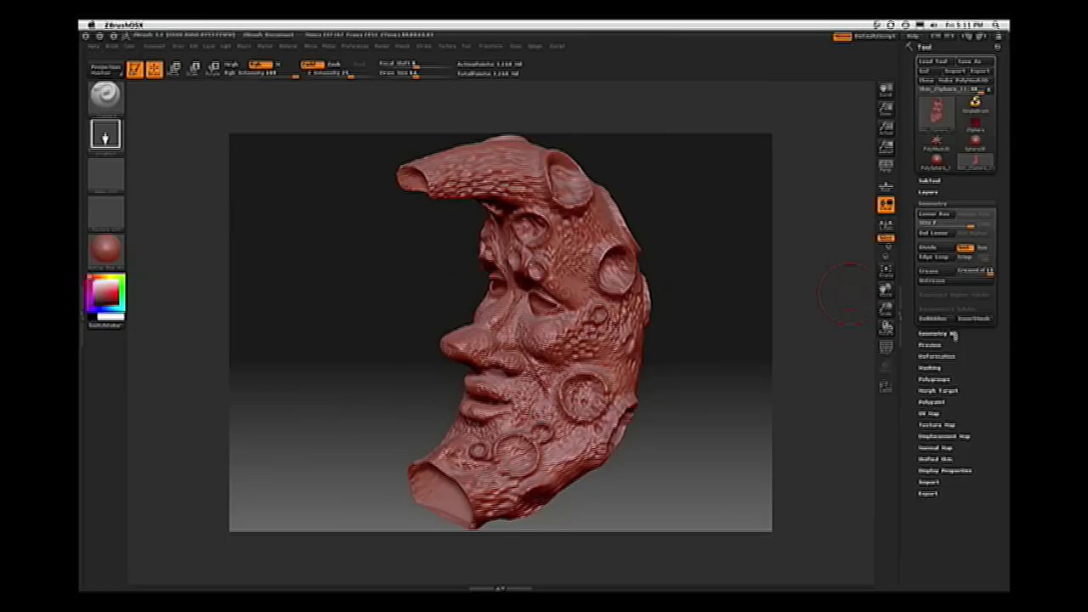
mouse_move(731, 246)
mouse_down()
mouse_move(721, 211)
mouse_move(664, 205)
mouse_move(728, 192)
mouse_move(753, 226)
mouse_move(694, 218)
mouse_move(696, 192)
mouse_move(685, 182)
mouse_move(750, 241)
mouse_move(750, 190)
mouse_move(716, 201)
mouse_move(741, 235)
mouse_move(819, 243)
mouse_move(787, 196)
mouse_move(777, 226)
mouse_move(749, 230)
mouse_move(818, 260)
mouse_move(826, 246)
mouse_move(824, 237)
mouse_move(777, 238)
mouse_move(762, 252)
mouse_move(894, 208)
mouse_move(903, 224)
mouse_move(786, 230)
mouse_up()
drag(665, 246, 637, 294)
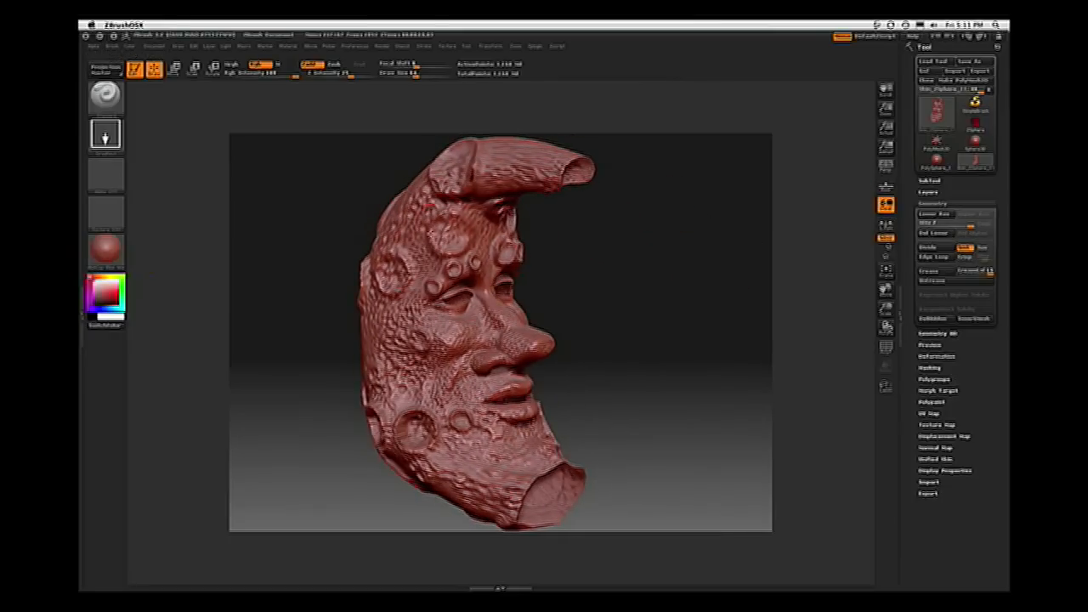
Set the moon model to subdivision level 1
click(921, 223)
drag(816, 174, 716, 235)
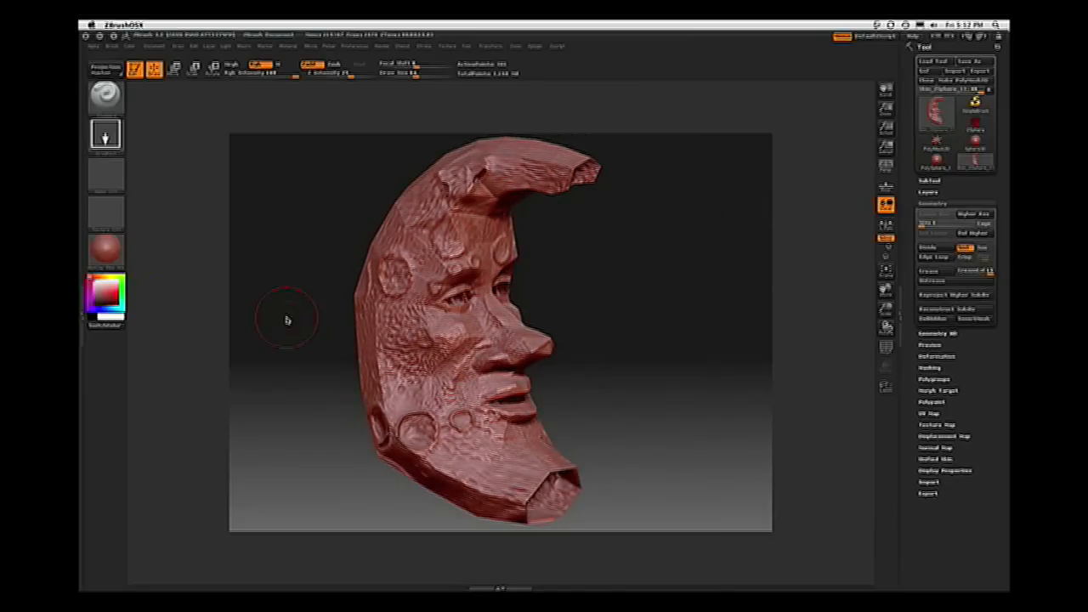
Show the tool's texture map, displacement map and normal map settings
mouse_move(105, 253)
click(937, 424)
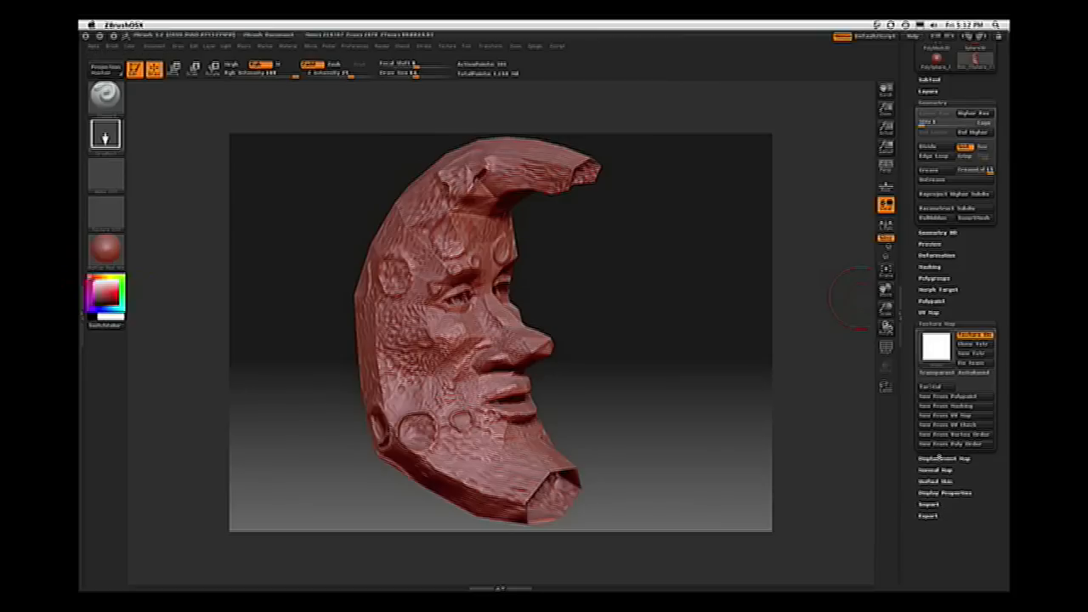
click(940, 458)
drag(906, 447, 906, 373)
click(934, 401)
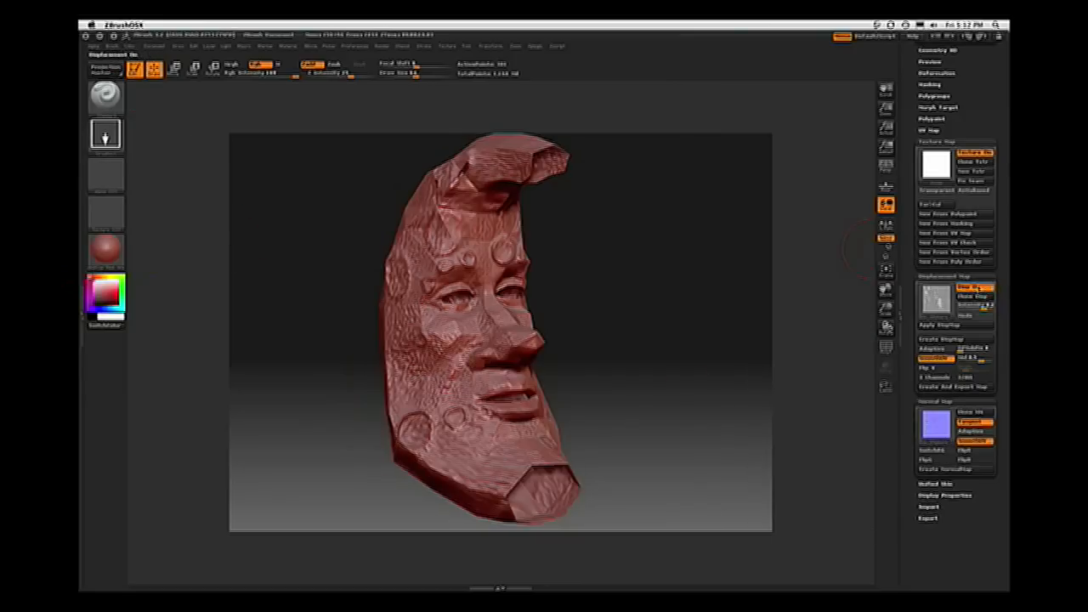
Turn off the displacement map display and show the polygon frame on the base mesh
click(974, 288)
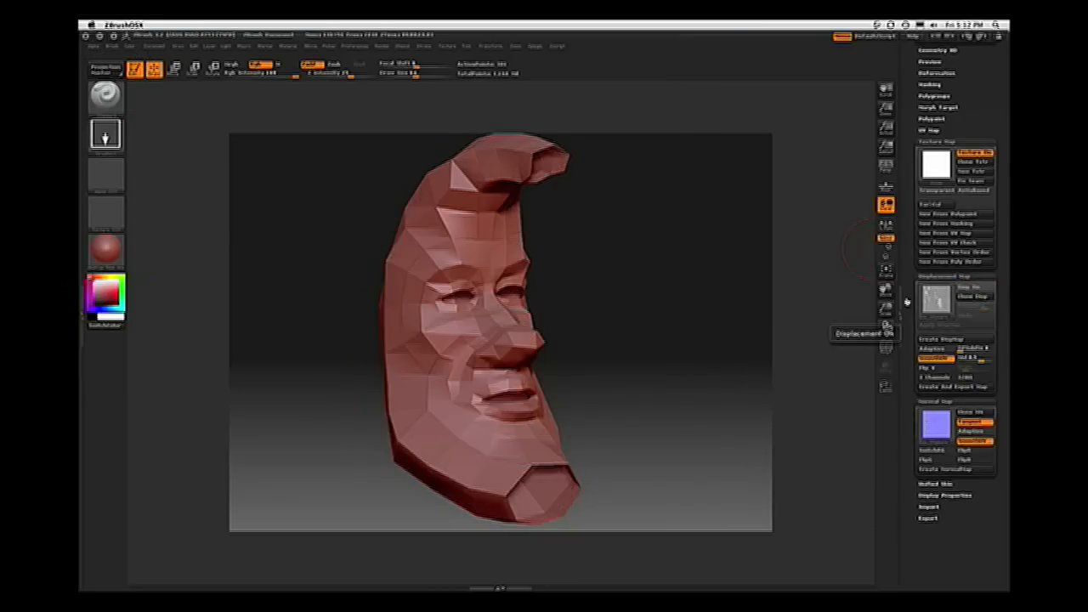
mouse_move(656, 291)
mouse_down()
mouse_move(728, 284)
mouse_move(600, 303)
mouse_move(661, 303)
mouse_up()
click(886, 346)
Examine the polygon layout of the low-resolution moon mesh from the front and both sides
mouse_move(673, 279)
mouse_down()
mouse_move(740, 262)
mouse_move(729, 243)
mouse_up()
drag(694, 285, 648, 371)
drag(709, 334, 594, 397)
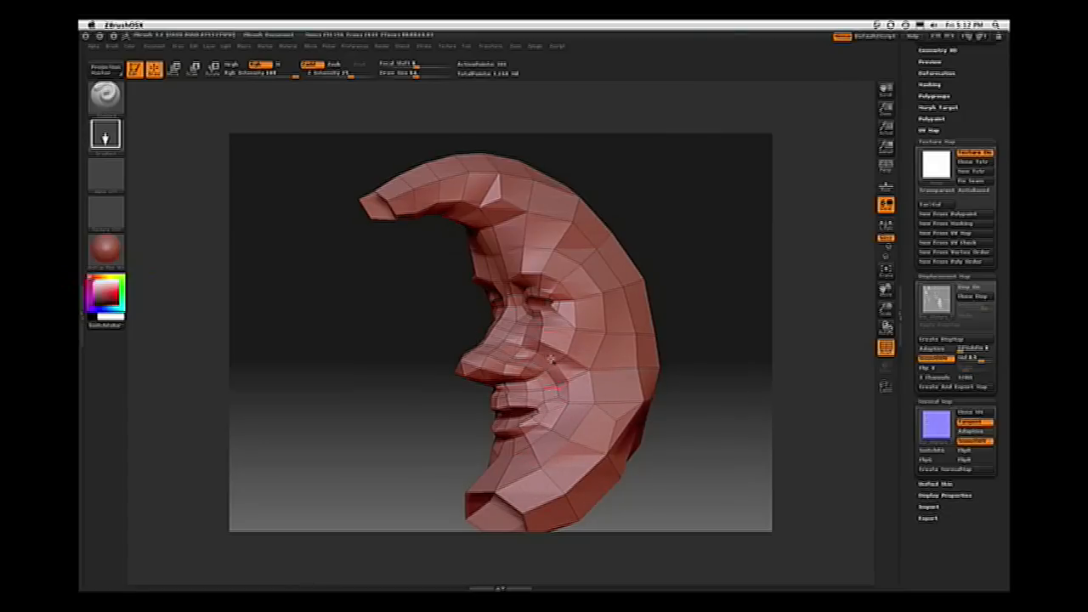
drag(707, 275, 772, 234)
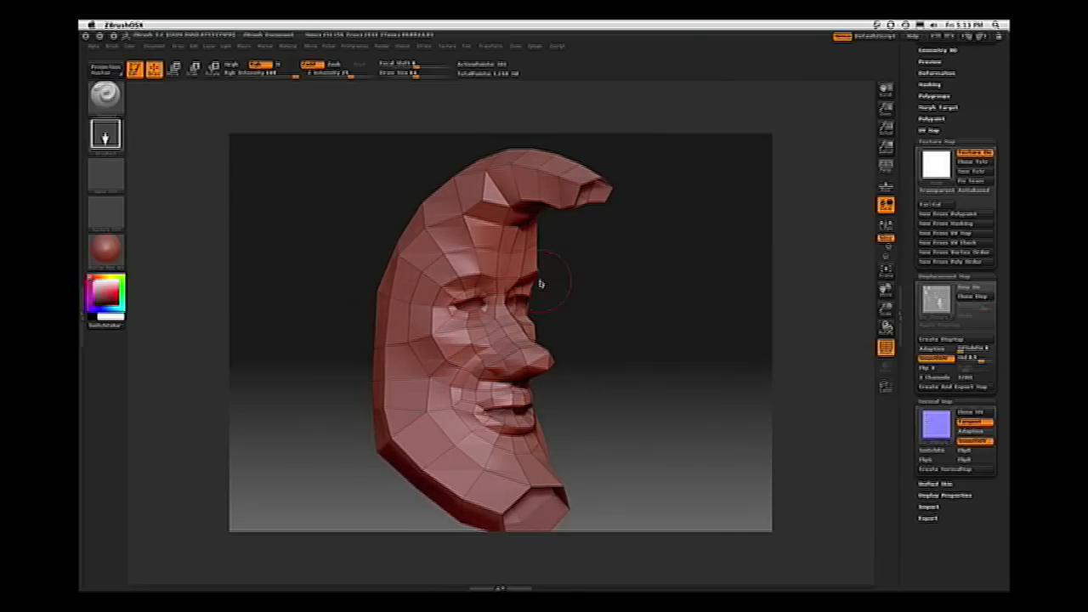
drag(646, 295, 581, 353)
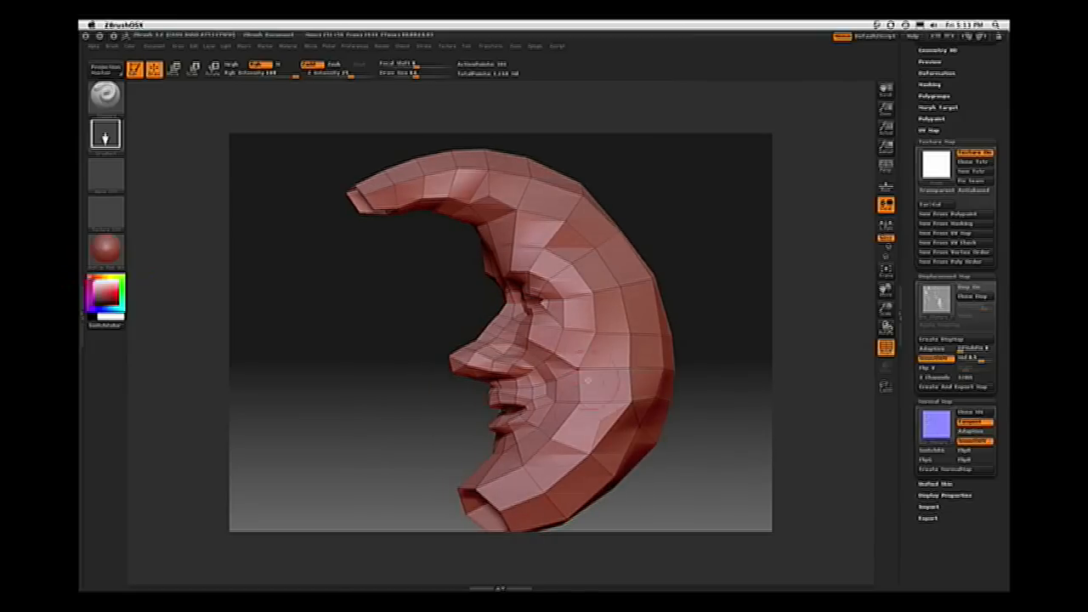
drag(707, 212, 618, 262)
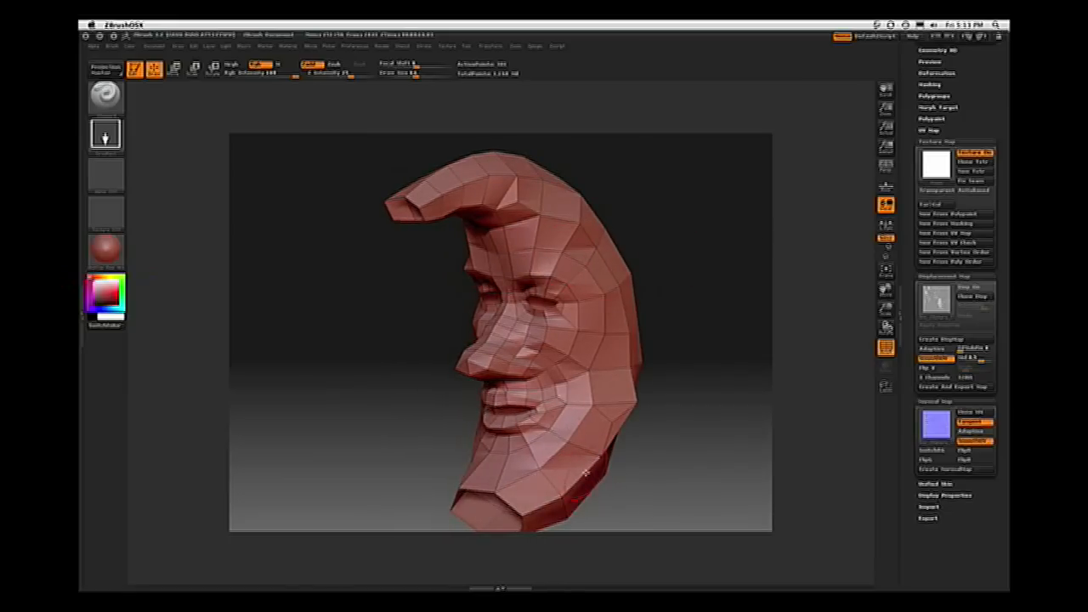
drag(678, 396, 686, 293)
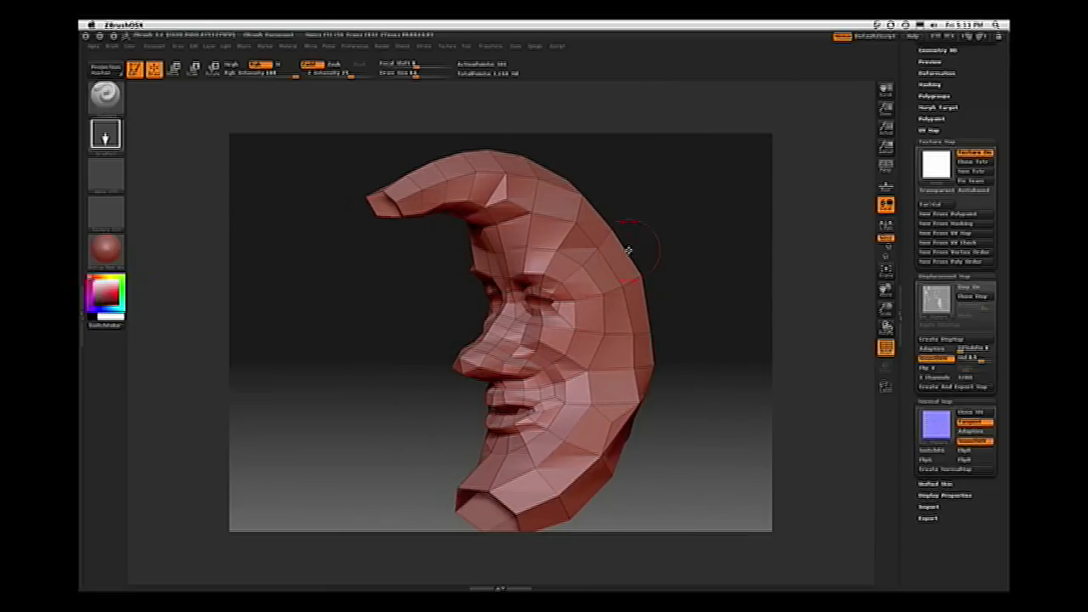
drag(648, 245, 702, 253)
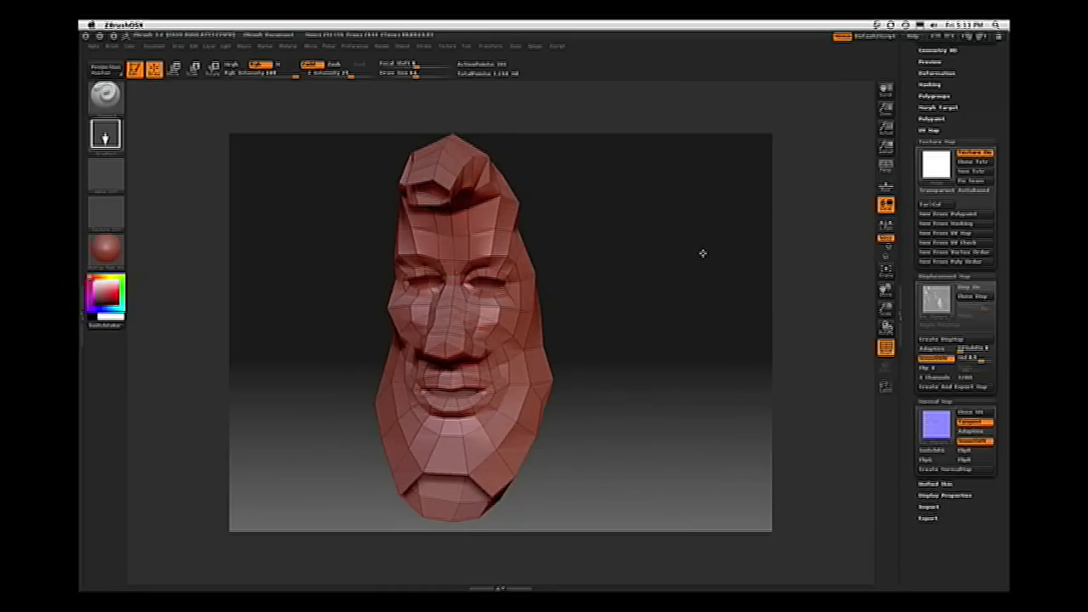
Turn the displacement map display back on and inspect the low-resolution moon from several angles
click(969, 288)
drag(689, 233, 665, 276)
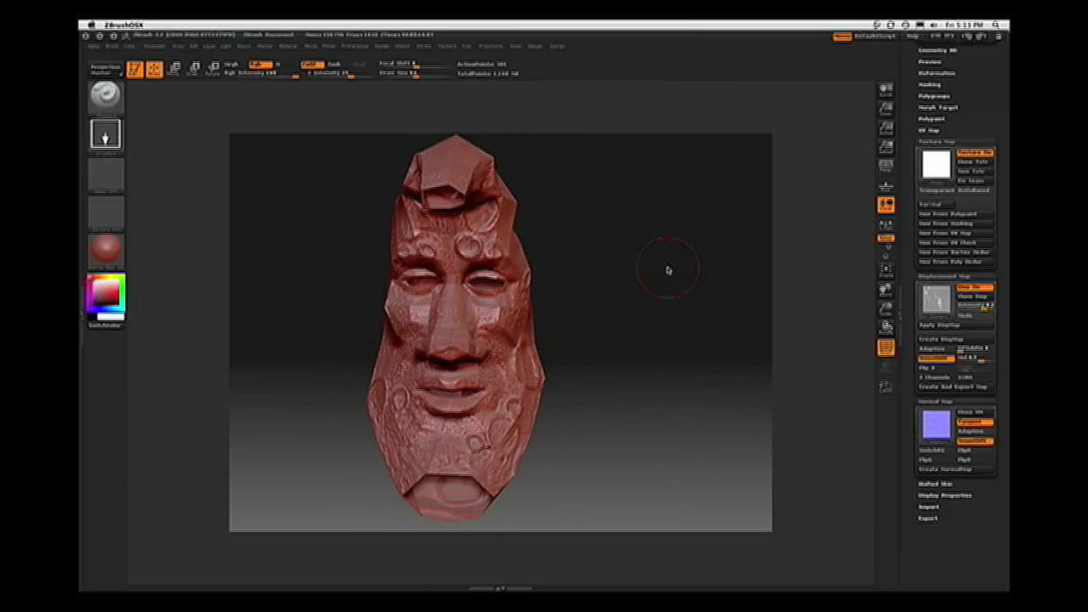
drag(627, 319, 596, 296)
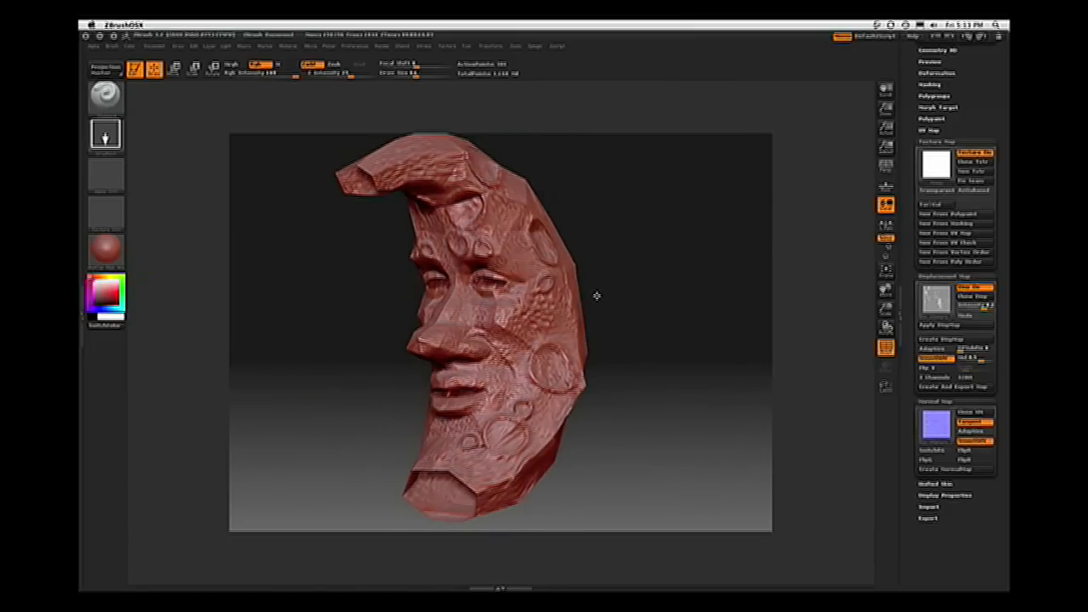
drag(710, 329, 773, 262)
drag(776, 309, 772, 343)
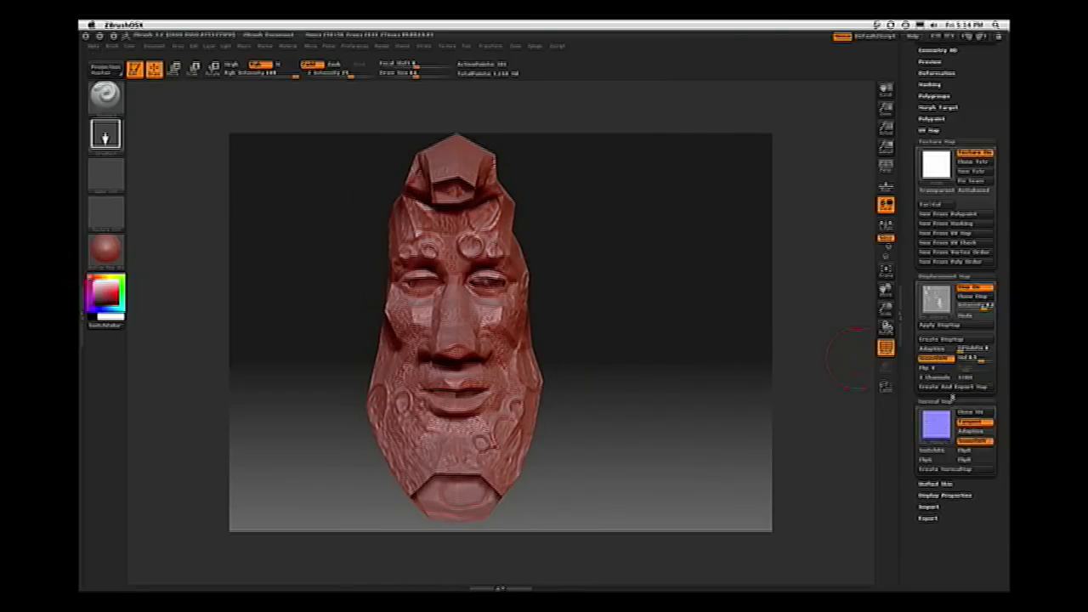
drag(700, 281, 689, 240)
mouse_move(689, 241)
mouse_down()
mouse_move(667, 239)
mouse_move(679, 247)
mouse_move(682, 226)
mouse_move(669, 290)
mouse_move(621, 237)
mouse_move(615, 272)
mouse_move(626, 279)
mouse_move(580, 193)
mouse_move(637, 257)
mouse_move(704, 275)
mouse_move(695, 280)
mouse_up()
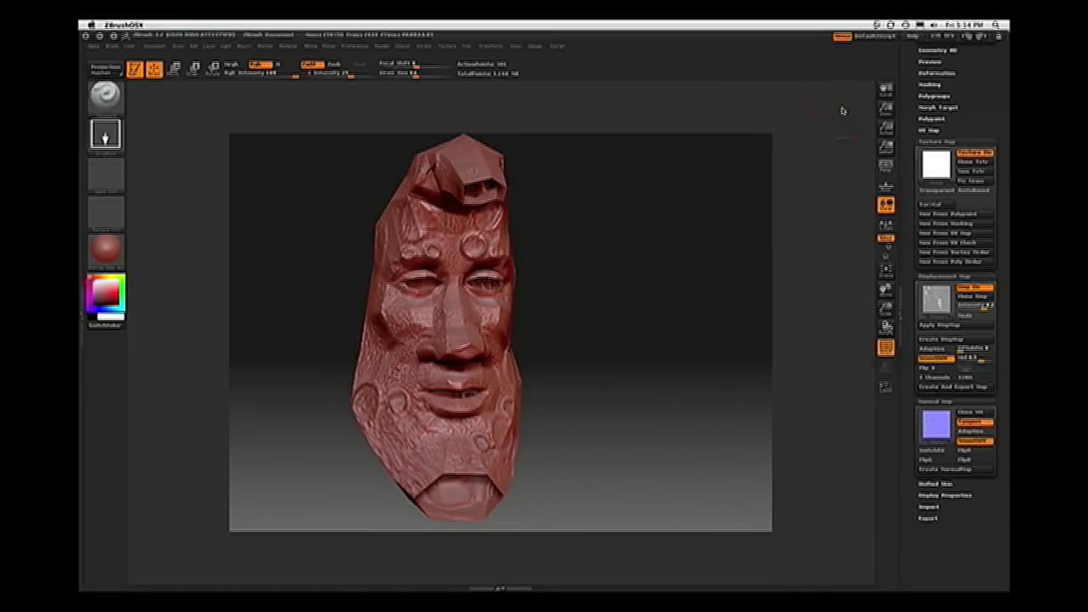
mouse_move(695, 198)
mouse_down()
mouse_move(685, 184)
mouse_move(680, 257)
mouse_move(719, 204)
mouse_move(699, 199)
mouse_move(728, 189)
mouse_up()
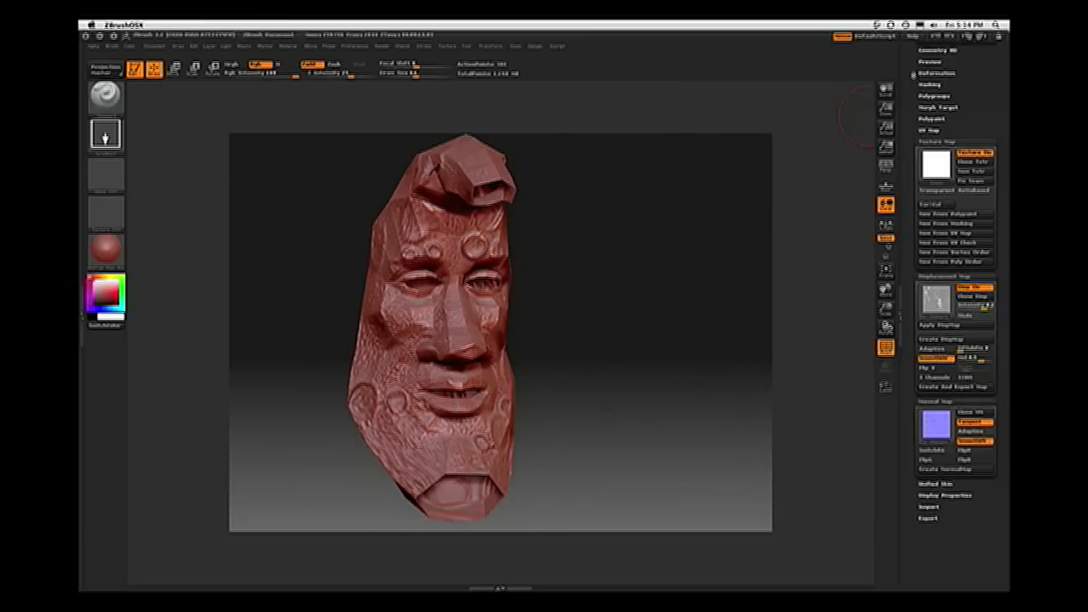
Send the moon model to Maya with GoZ and switch to Maya
scroll(915, 194, up, 5)
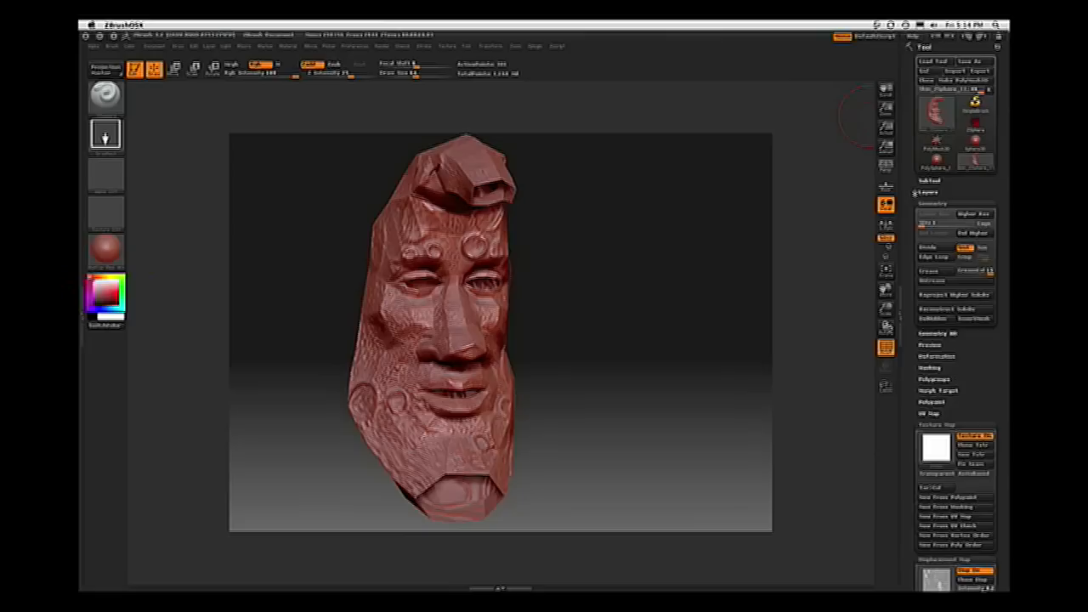
click(933, 71)
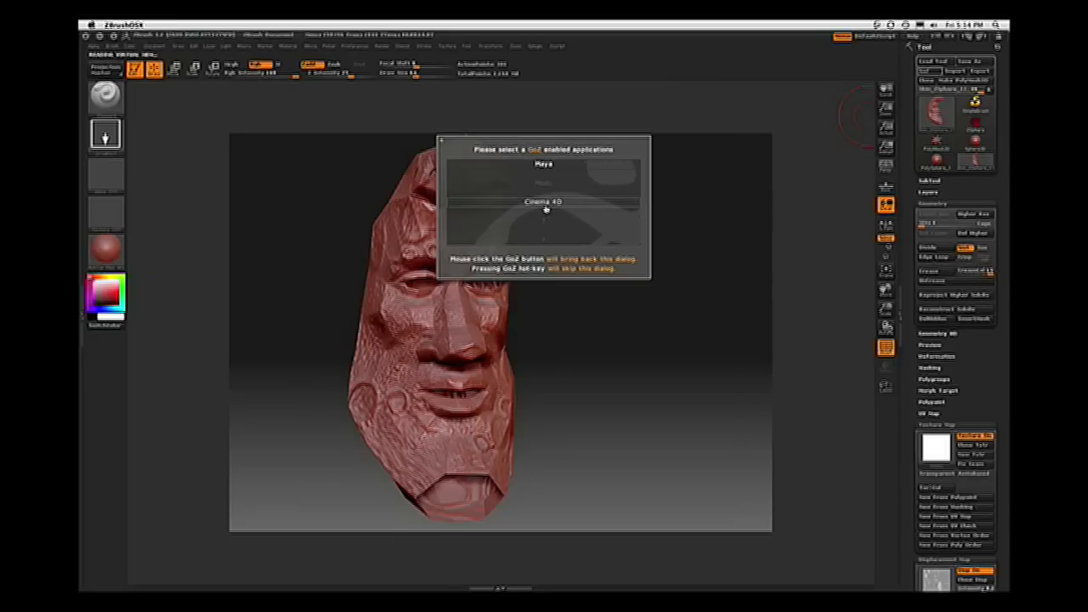
click(544, 165)
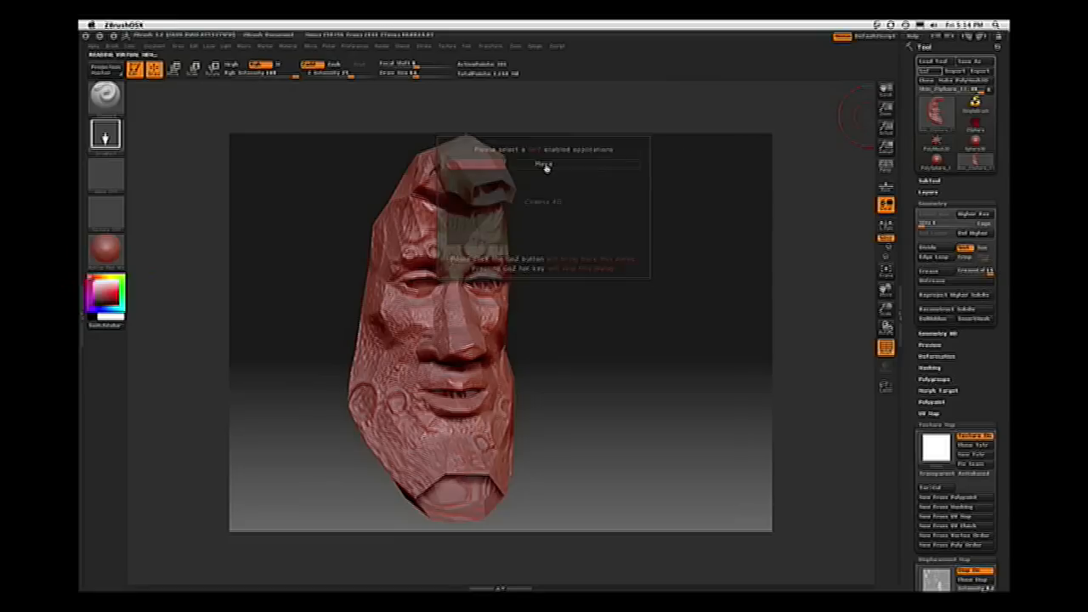
key(super+Tab)
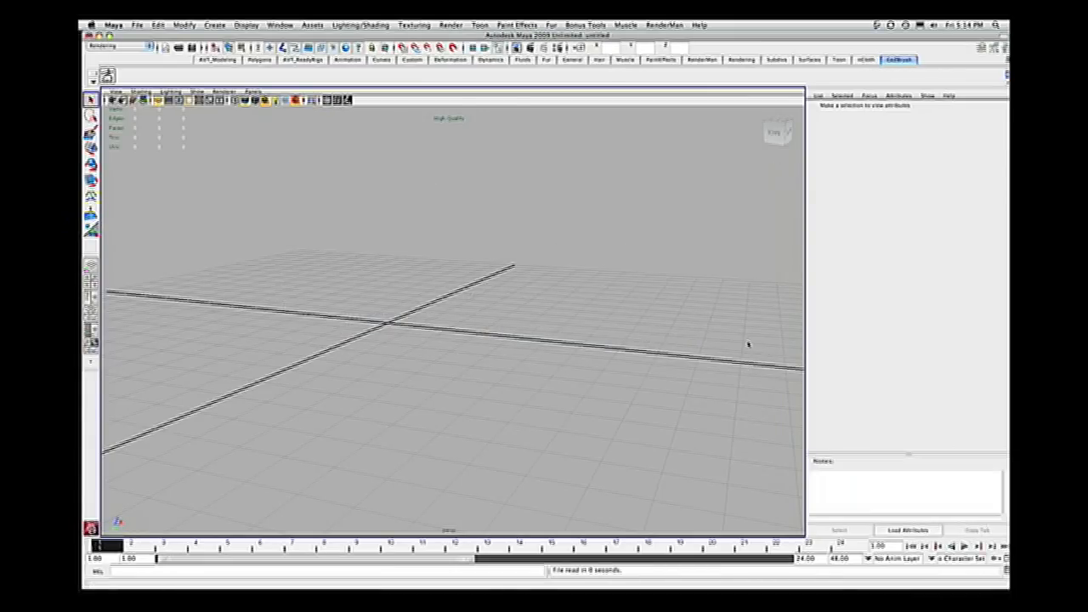
key(super+Tab)
key(Escape)
Inspect the imported moon in the Maya viewport and check the available renderer and shading options
alt+drag(719, 269, 382, 153)
alt+right_drag(597, 336, 706, 271)
alt+drag(706, 271, 629, 266)
click(224, 92)
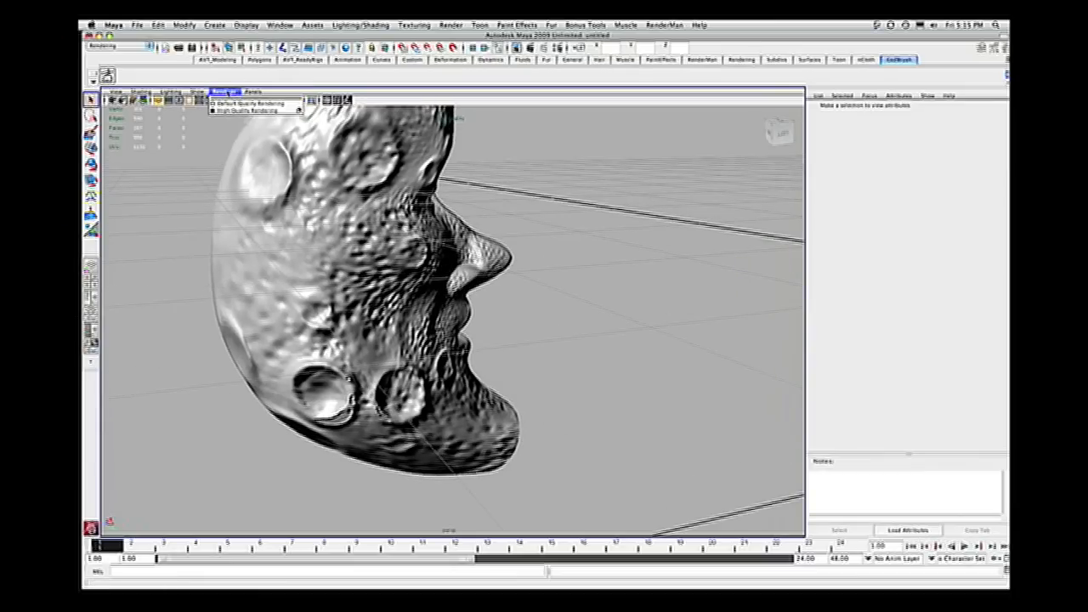
click(141, 92)
click(141, 92)
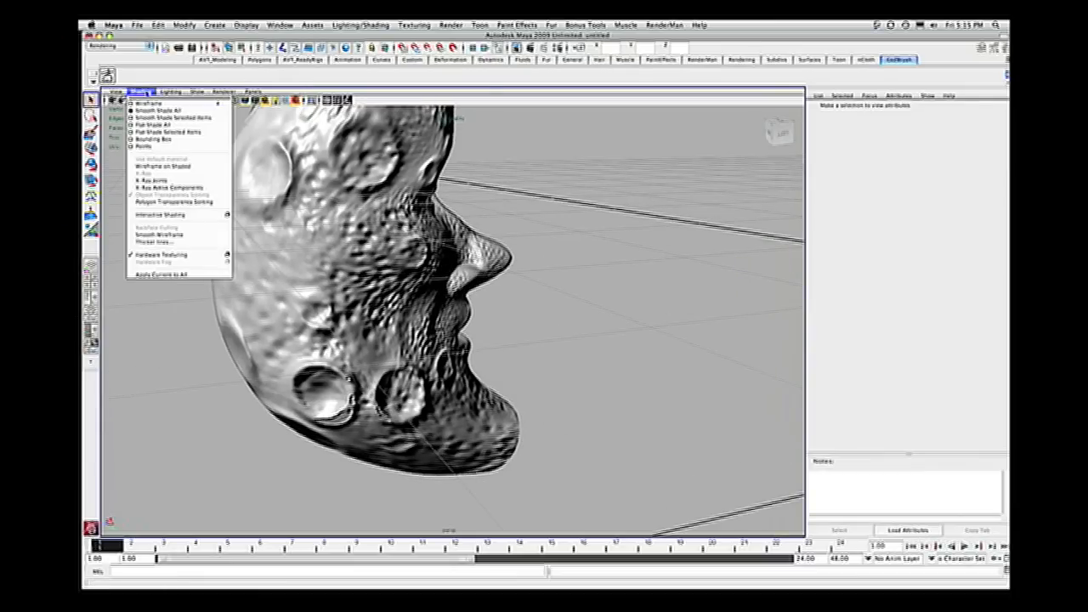
click(261, 129)
mouse_move(575, 203)
alt+mouse_down()
mouse_move(509, 165)
mouse_move(508, 149)
alt+mouse_up()
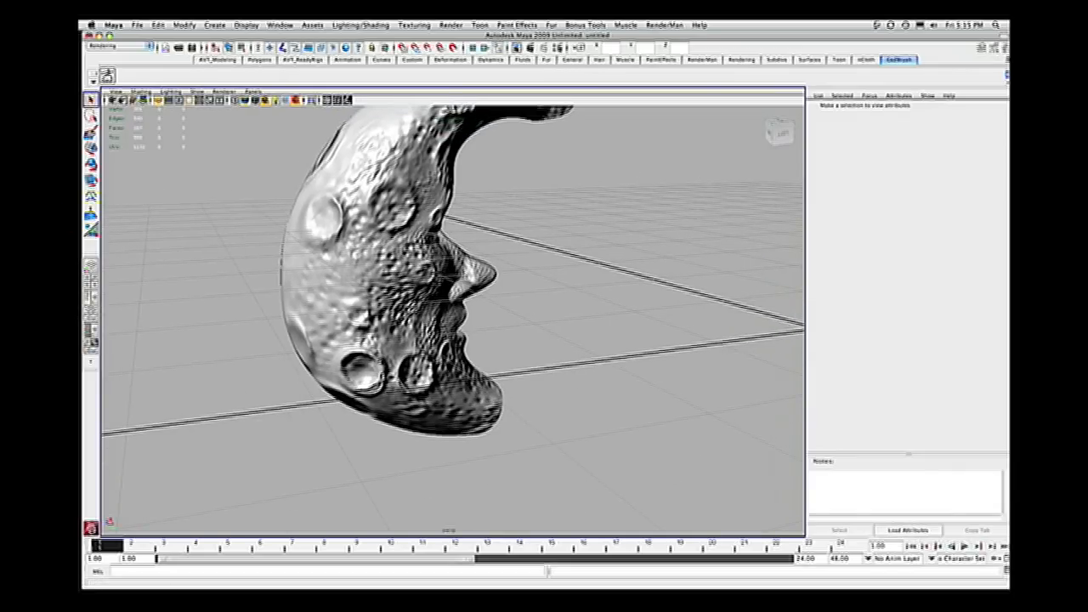
Switch to Safari, look over the ZBrushCentral thread on the GoZ update, and move its window aside to return to Maya
key(super+Tab)
drag(1008, 80, 351, 34)
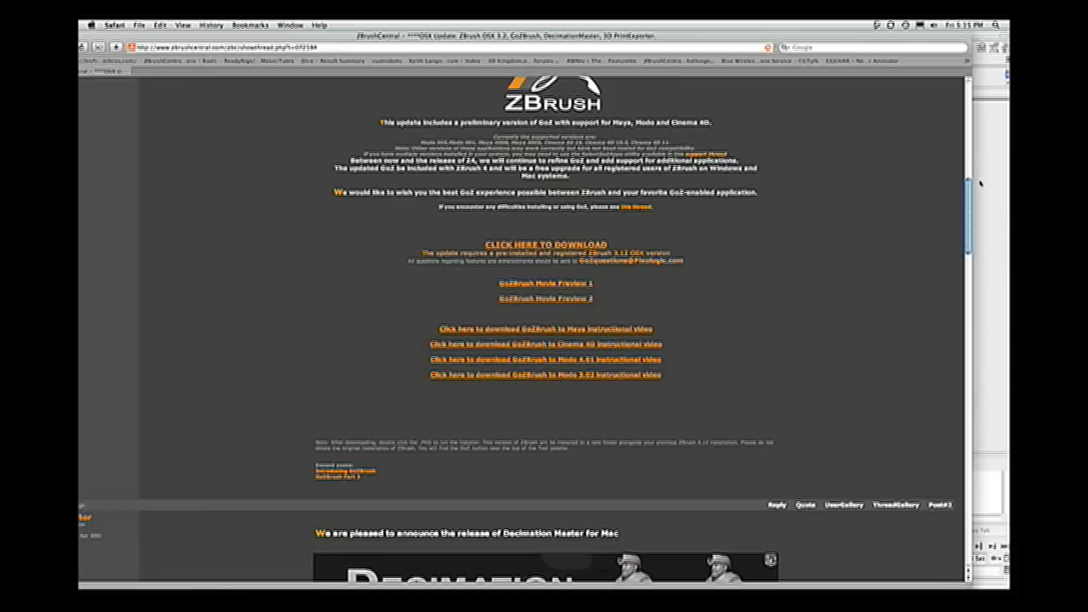
drag(967, 188, 981, 293)
drag(867, 40, 1008, 40)
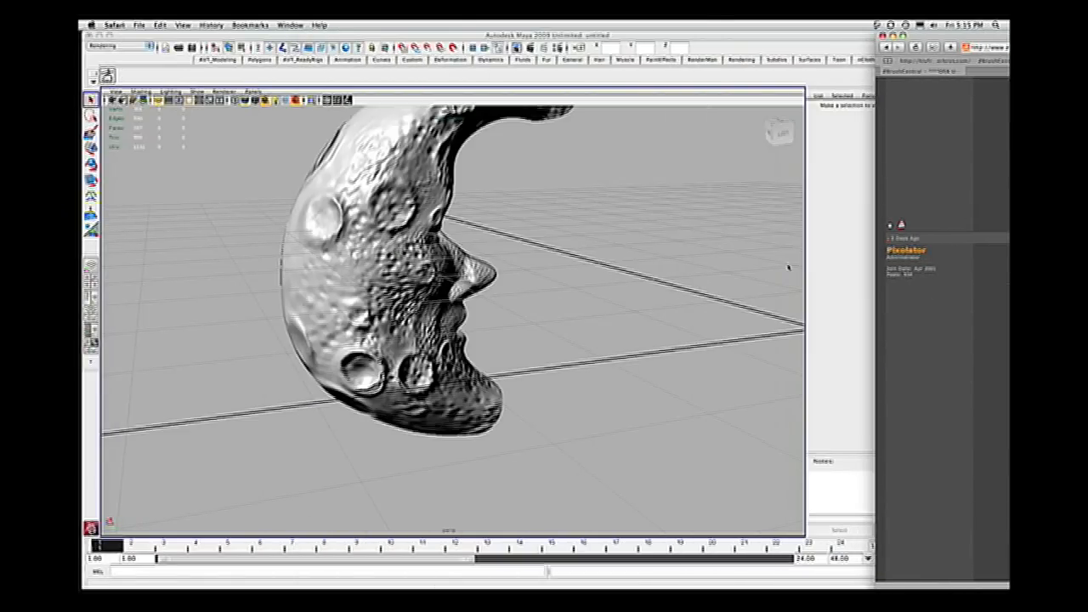
click(813, 260)
Examine the crater and skin detail on the side of the moon's face up close
alt+drag(757, 270, 612, 281)
click(547, 258)
alt+right_drag(612, 281, 696, 379)
alt+drag(697, 379, 649, 311)
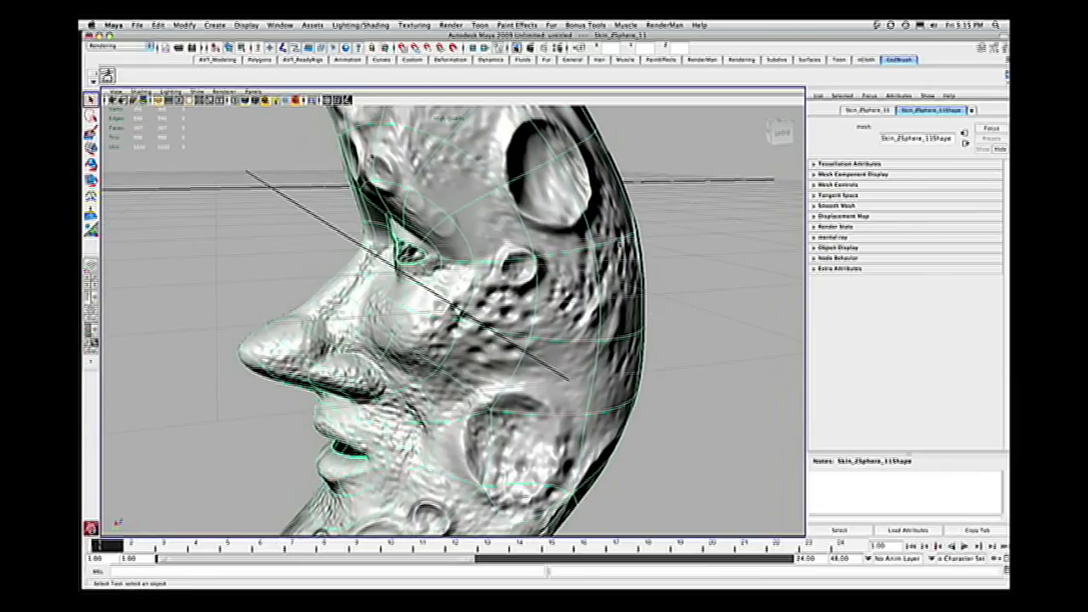
right_drag(733, 269, 728, 260)
mouse_move(729, 260)
alt+mouse_down()
mouse_move(716, 238)
mouse_move(722, 255)
alt+mouse_up()
alt+right_drag(723, 255, 664, 229)
alt+drag(664, 228, 540, 240)
right_drag(540, 240, 569, 228)
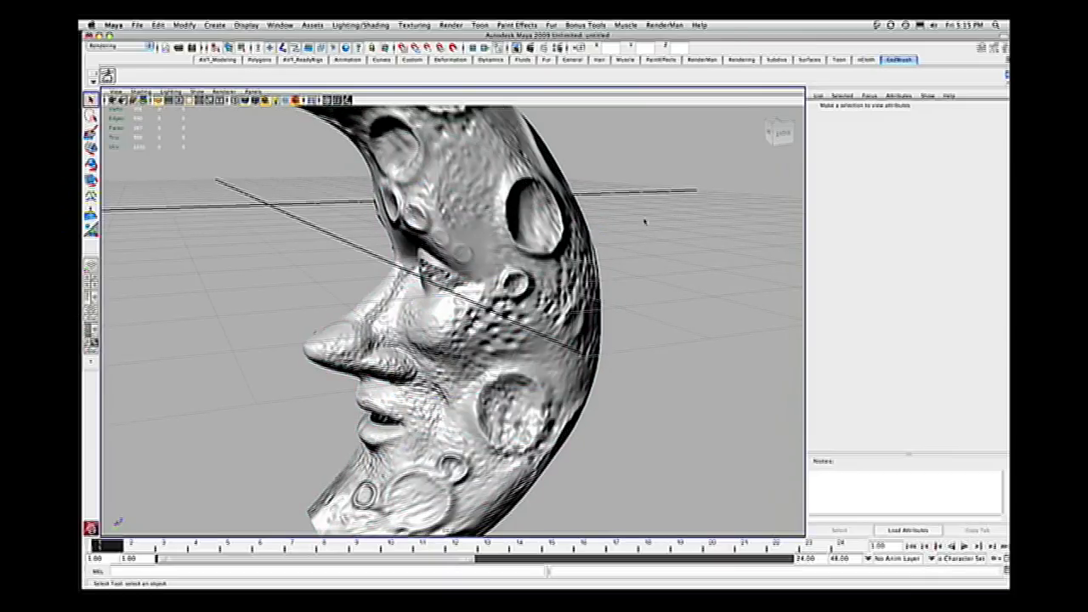
Select the moon mesh and display it in smooth shading without textures
click(537, 229)
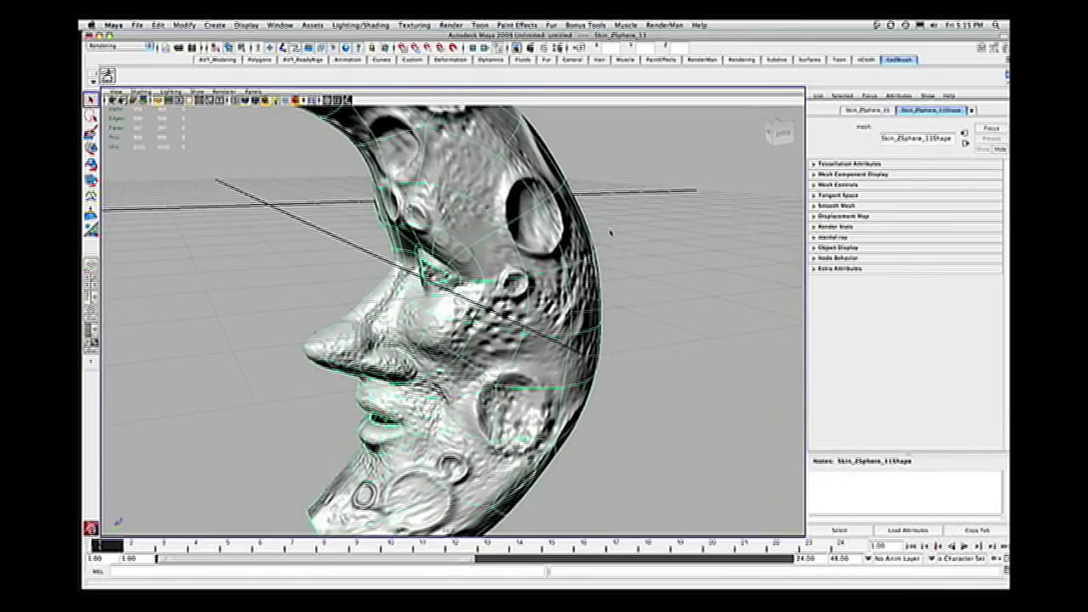
click(610, 232)
click(539, 241)
key(5)
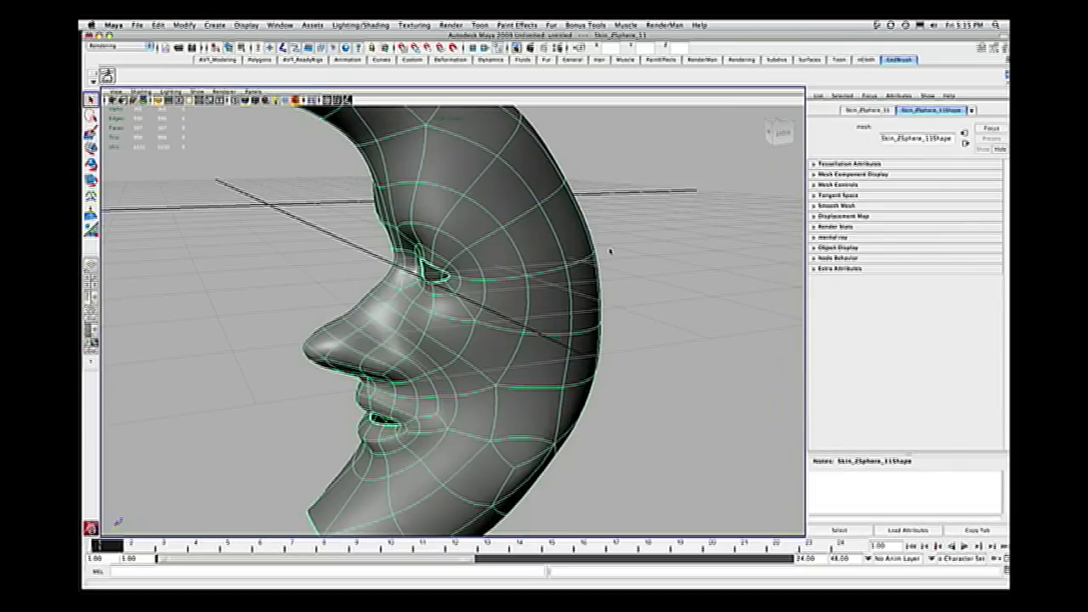
mouse_move(619, 239)
alt+mouse_down()
mouse_move(685, 224)
mouse_move(651, 236)
mouse_move(617, 213)
mouse_move(626, 228)
alt+mouse_up()
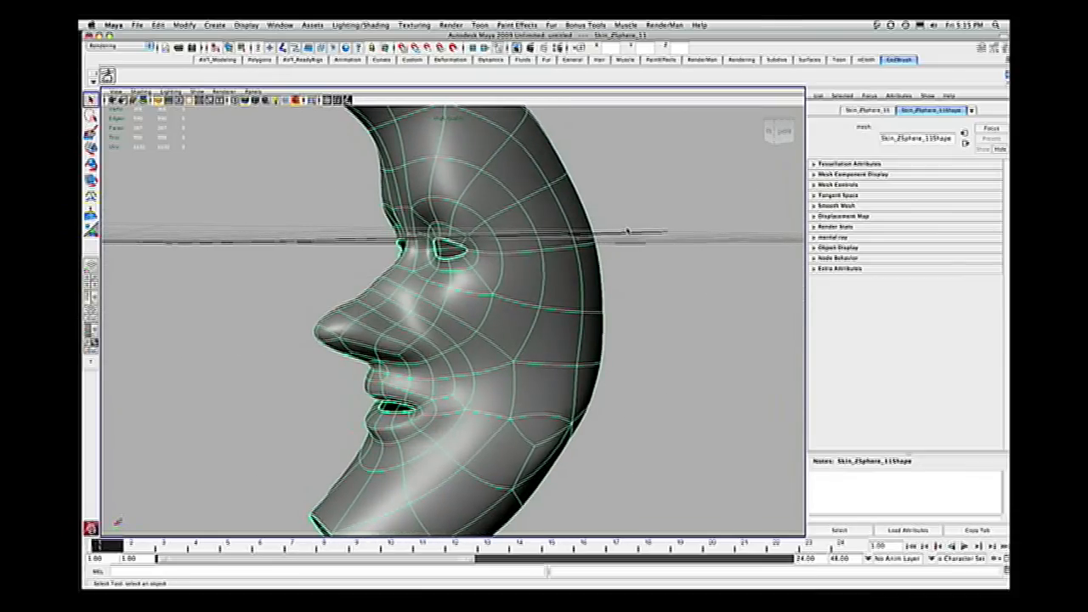
Turn off smooth mesh preview on the moon and examine its low-poly base mesh from the side and front
alt+drag(632, 237, 580, 242)
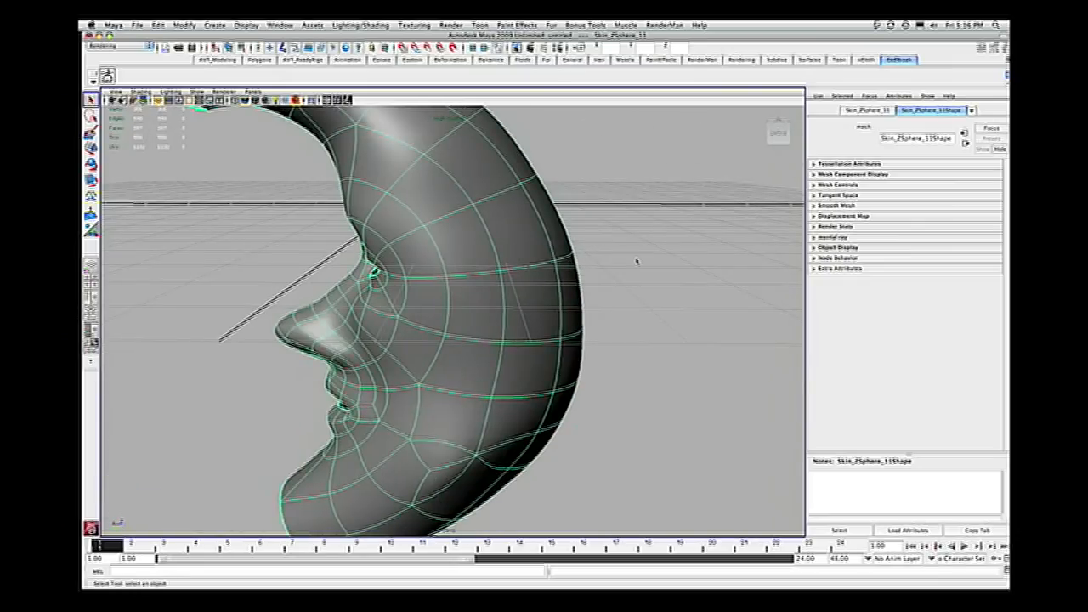
key(1)
alt+drag(634, 262, 407, 305)
alt+right_drag(520, 351, 583, 366)
alt+drag(583, 366, 274, 333)
alt+right_drag(274, 332, 455, 490)
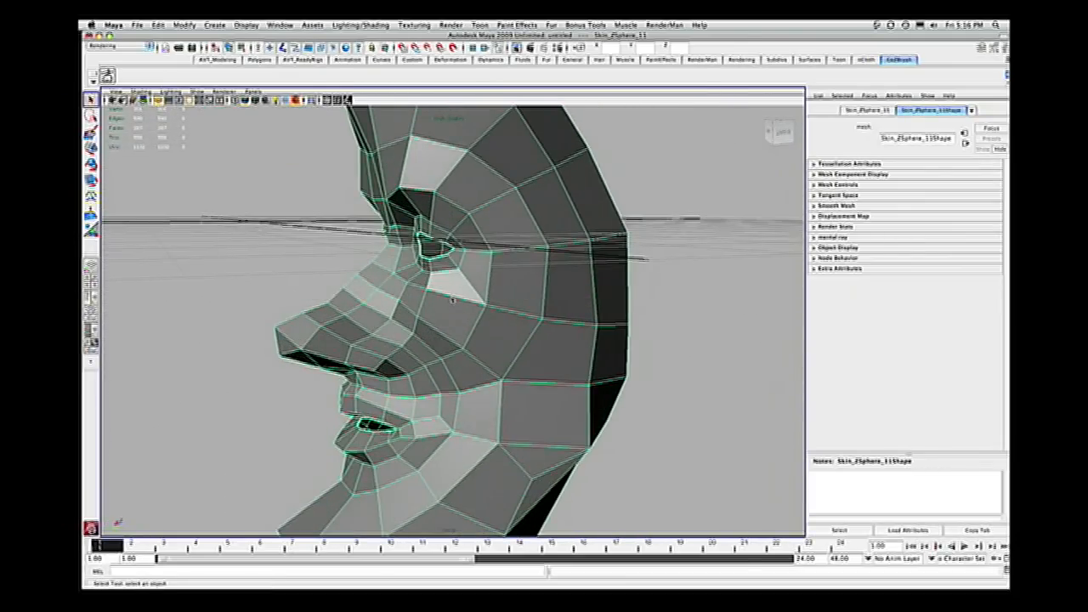
alt+drag(460, 378, 620, 365)
alt+right_drag(620, 365, 644, 370)
alt+drag(643, 370, 606, 233)
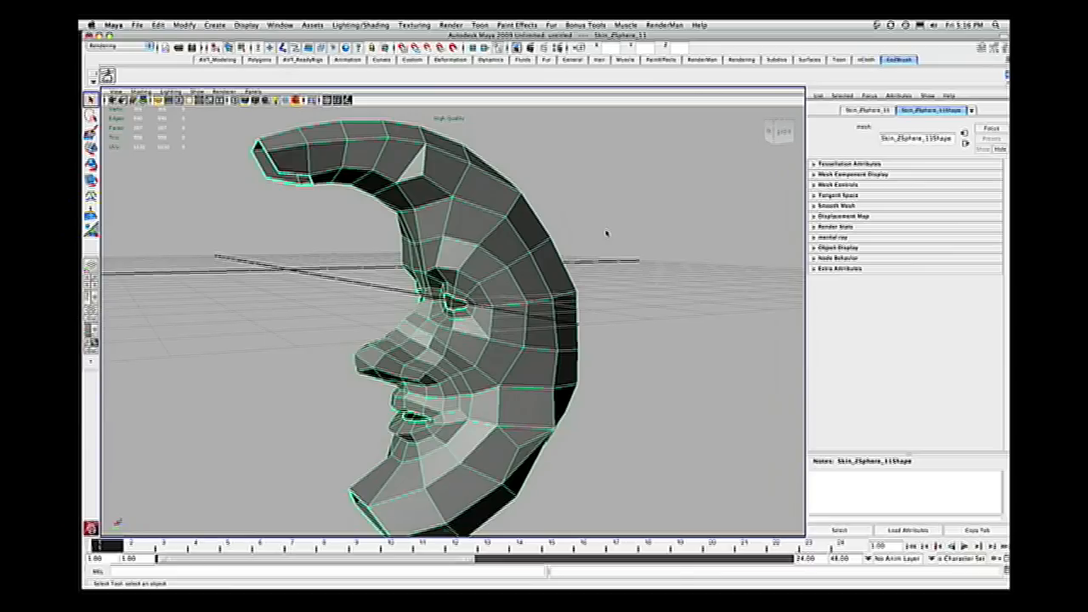
Restore the moon's smooth mesh preview, try scene-light shading, and display the whole moon with its textures
key(3)
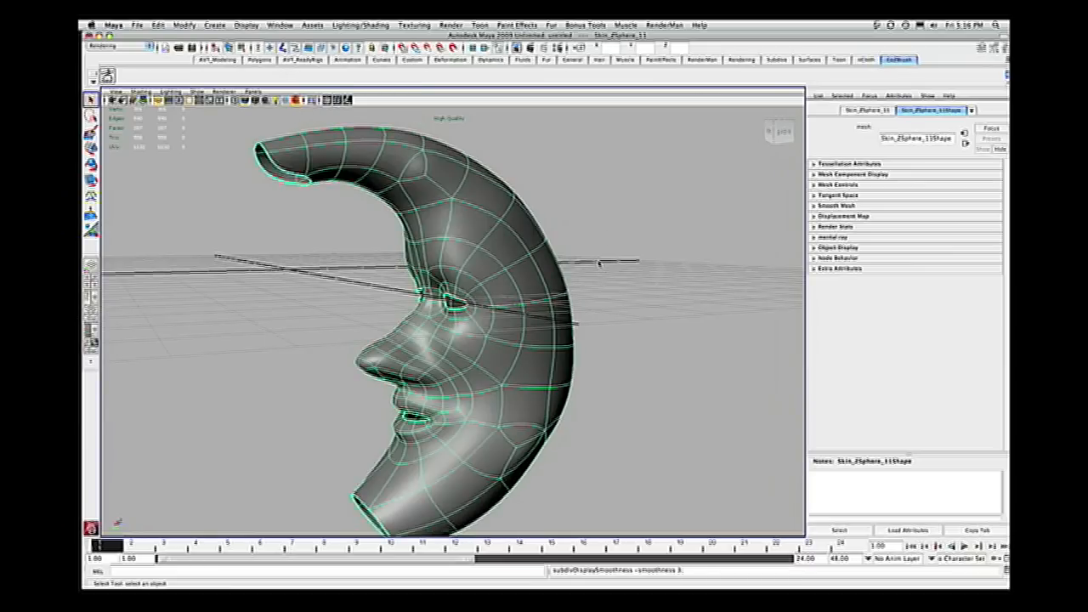
key(7)
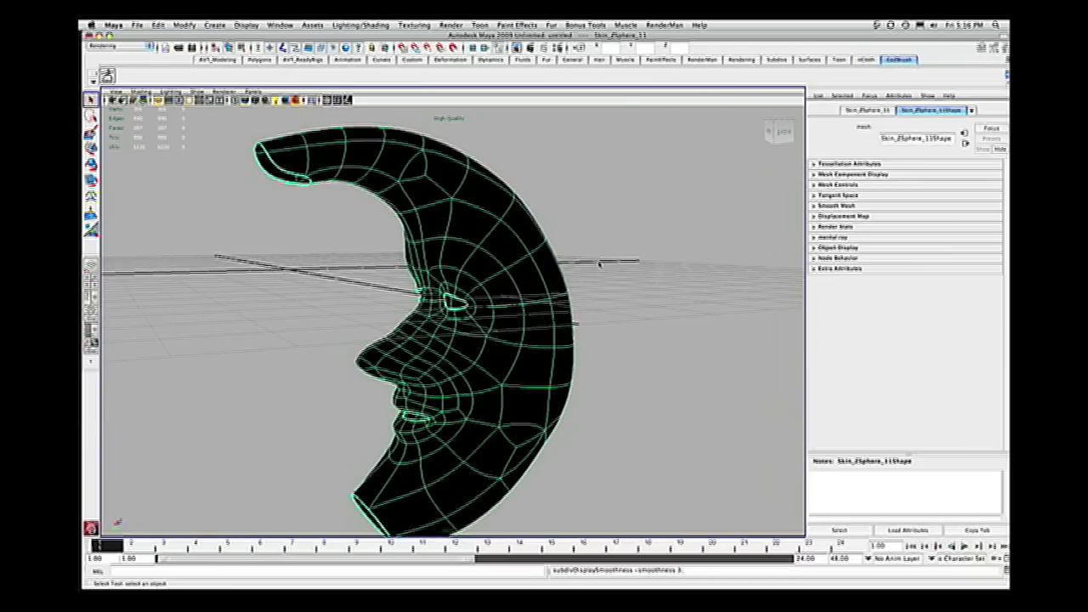
key(5)
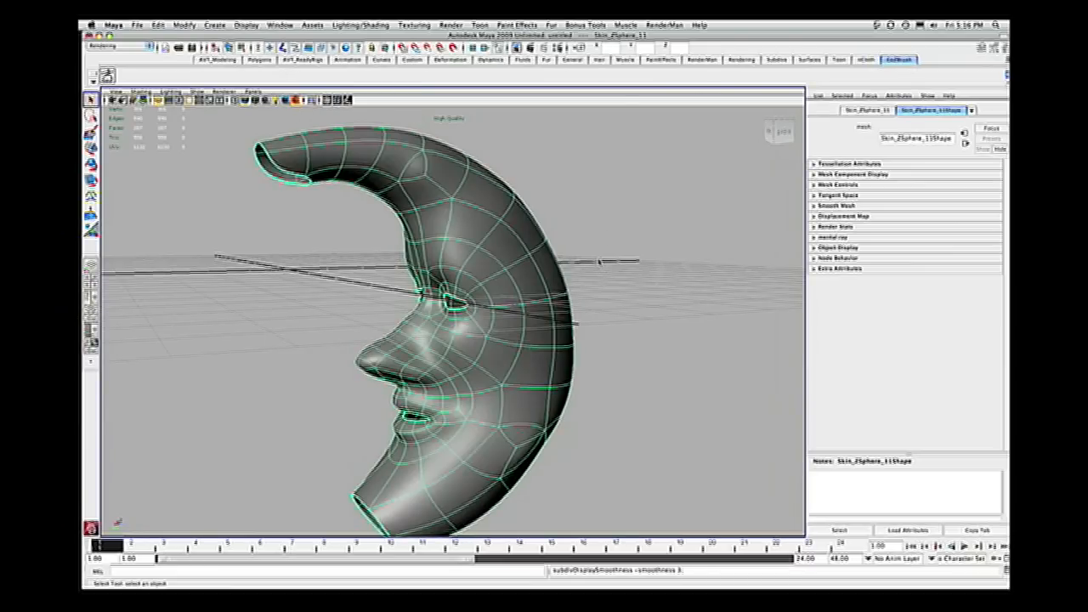
key(6)
alt+drag(654, 296, 685, 297)
alt+right_drag(685, 296, 653, 291)
alt+drag(653, 292, 667, 273)
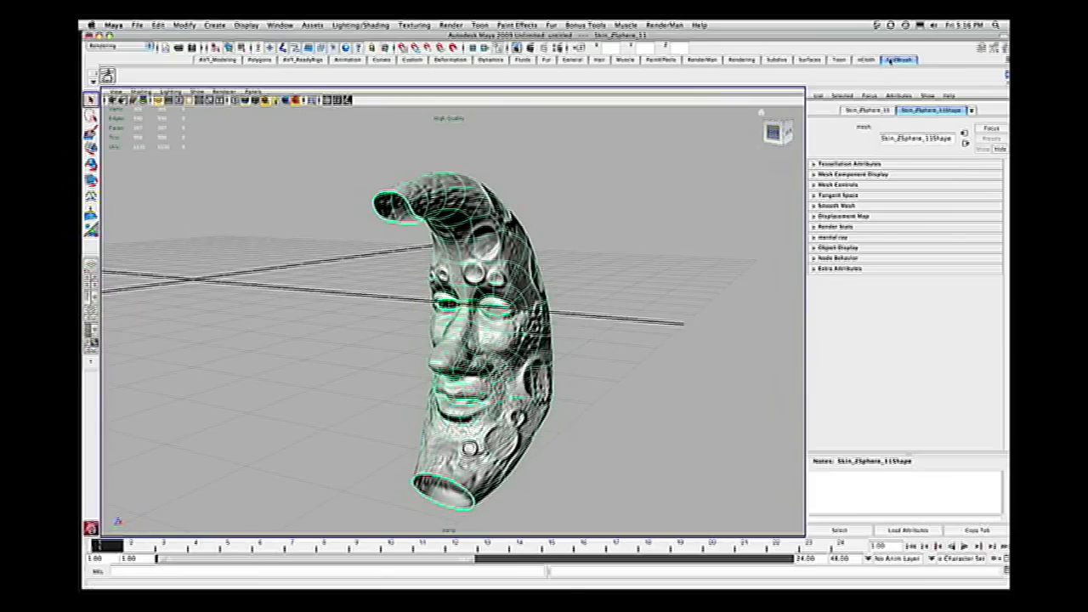
Render the textured moon from the current view with RenderMan and close the render window after viewing it
click(702, 59)
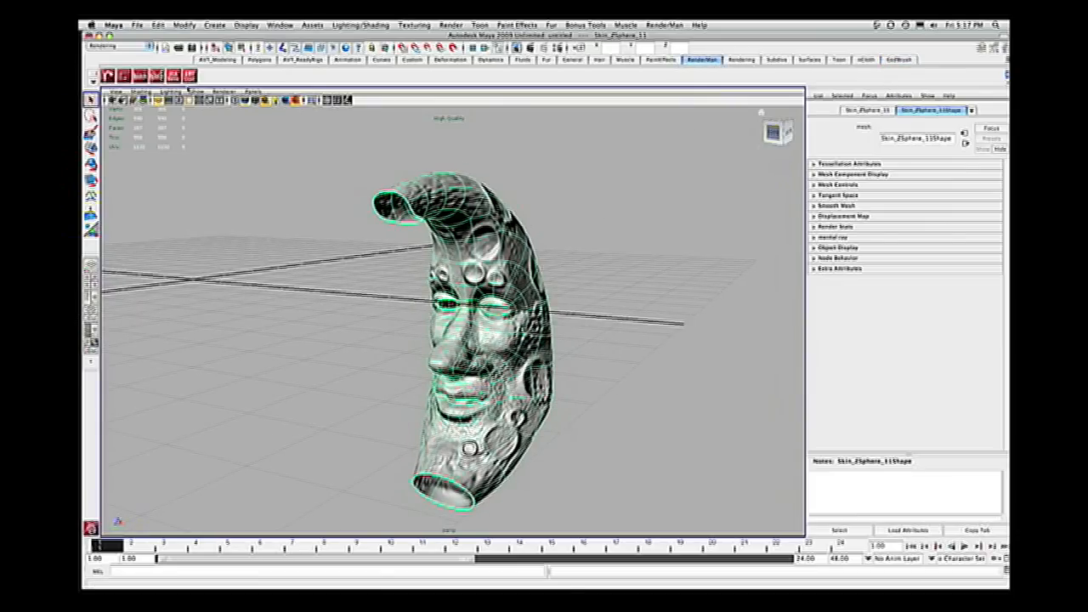
click(107, 76)
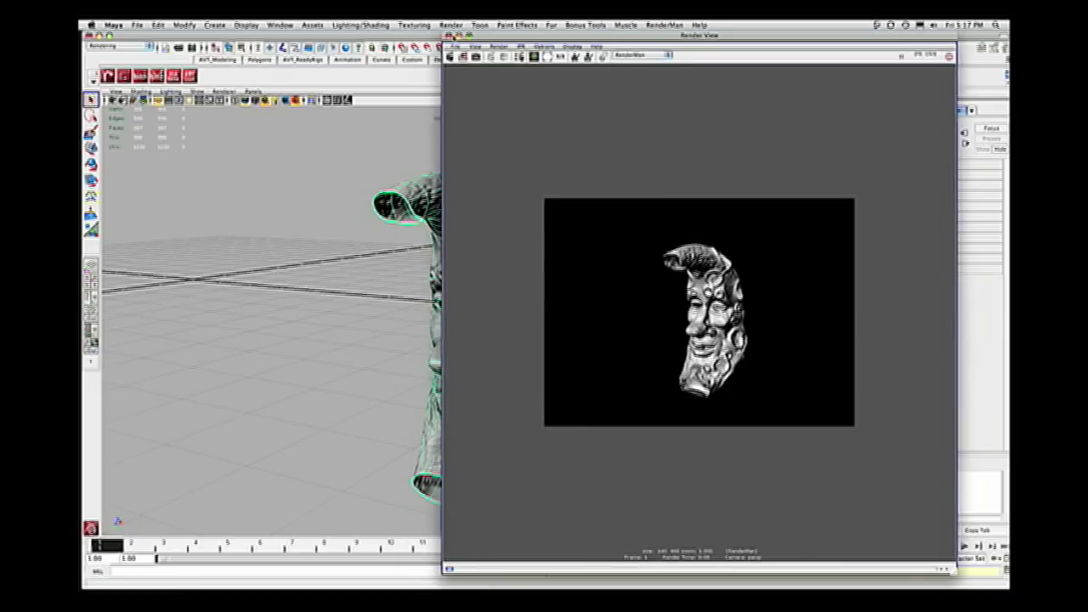
click(450, 35)
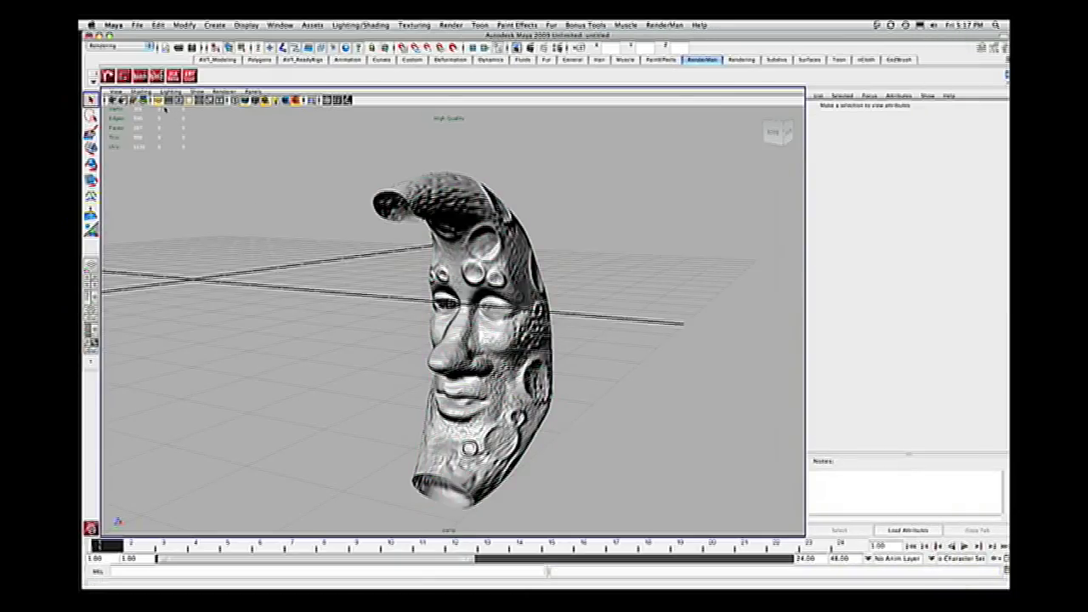
Set the render image size preset to 1k Square and close the render settings
click(123, 77)
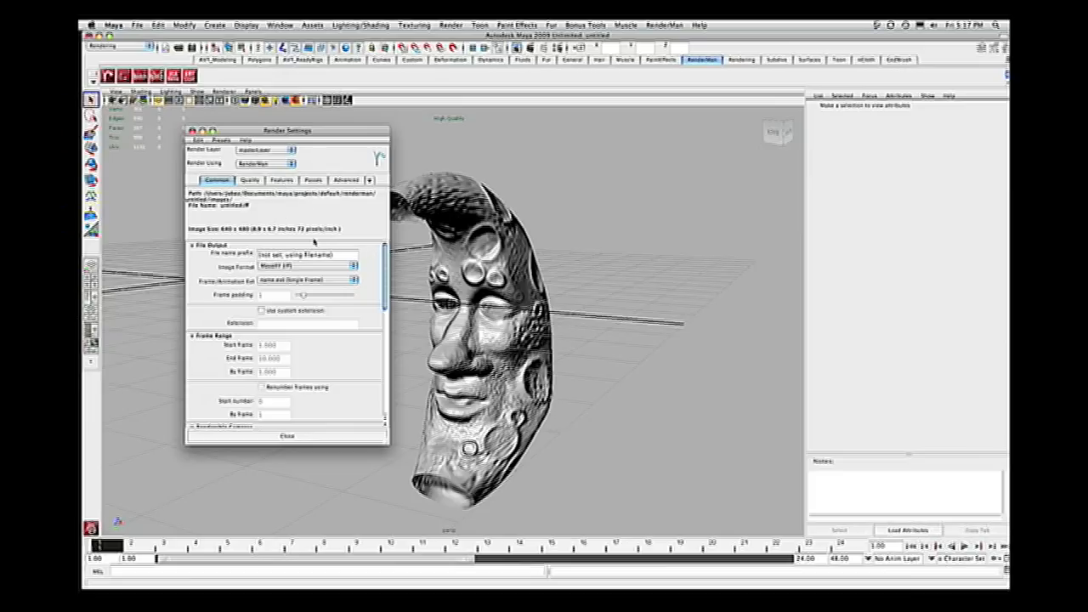
drag(382, 265, 382, 328)
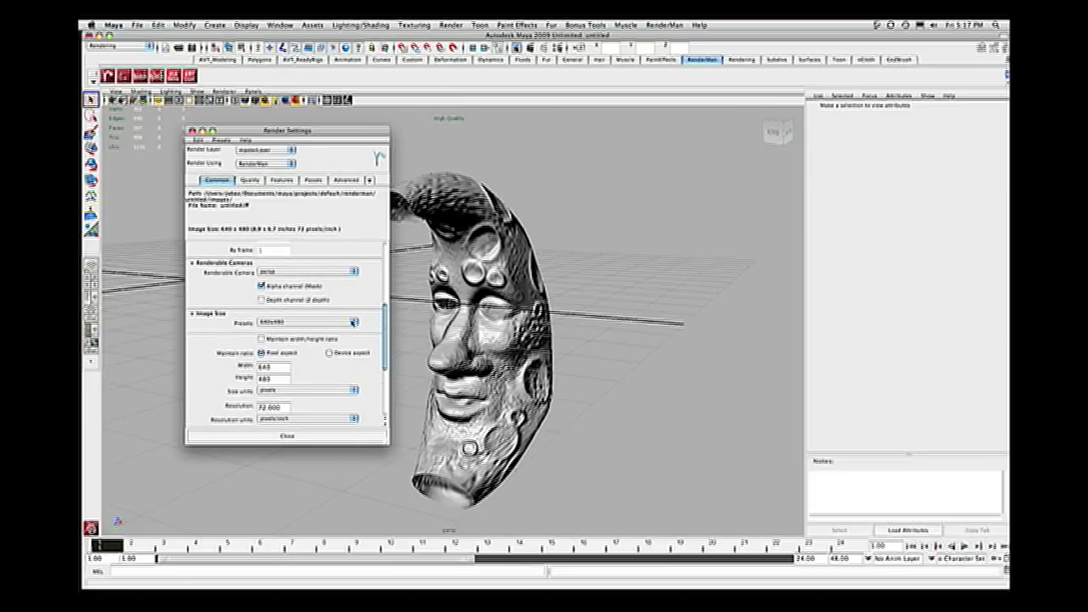
click(353, 322)
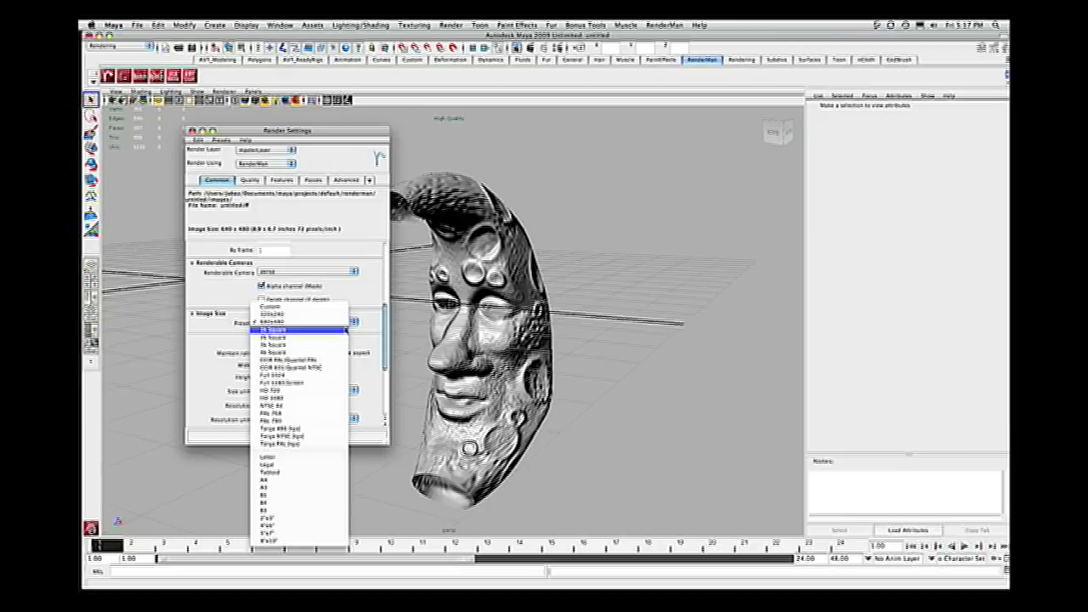
click(340, 330)
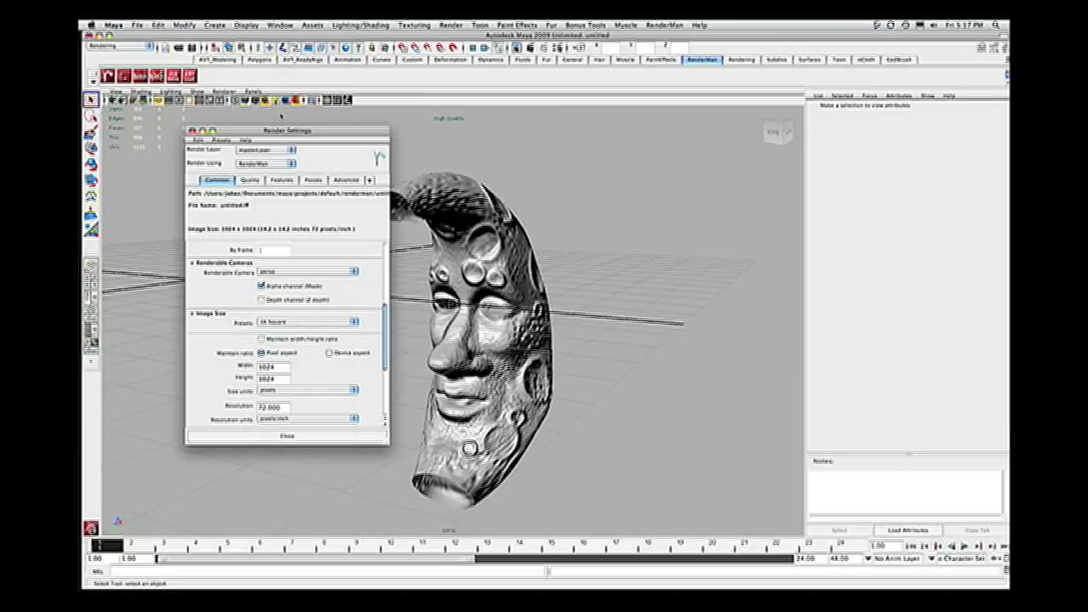
click(287, 435)
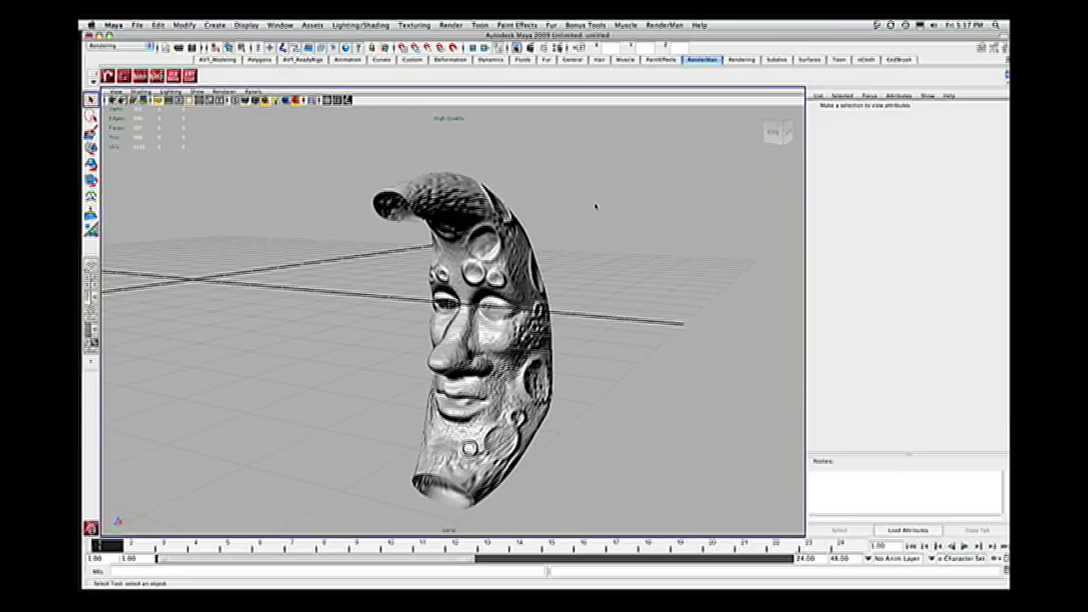
Frame the moon's cratered side profile and render it with RenderMan
alt+drag(590, 250, 617, 266)
click(502, 303)
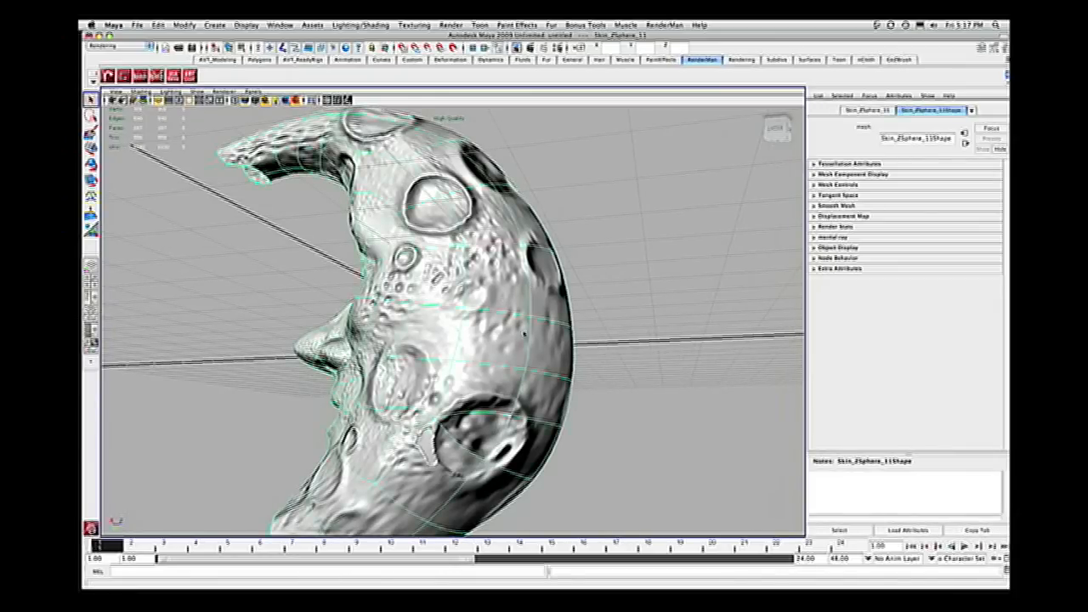
alt+drag(659, 271, 606, 290)
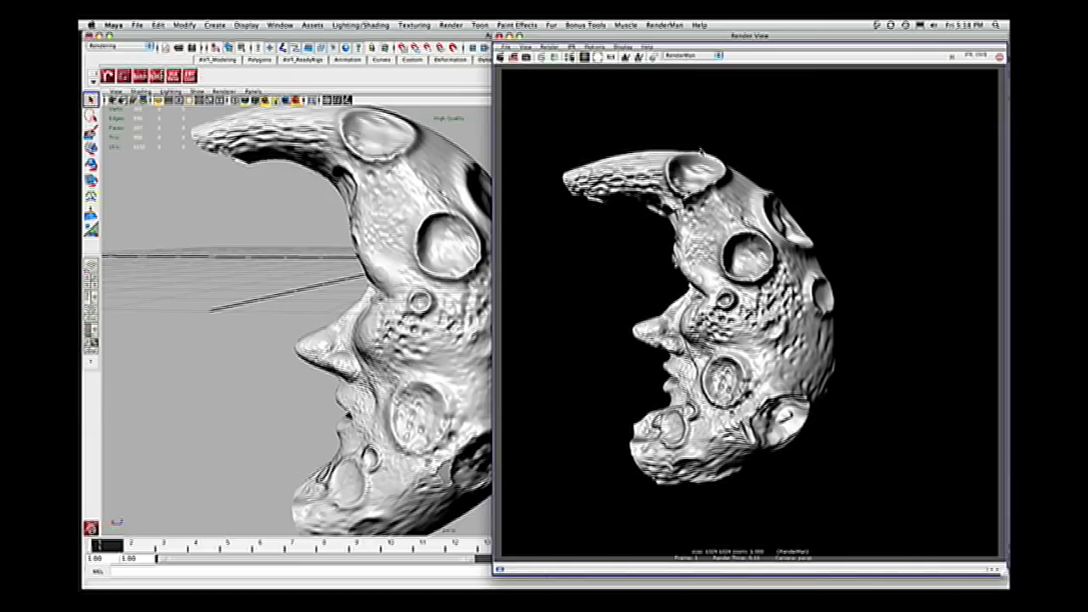
Select the moon mesh and examine its forehead craters up close beside the finished render
click(464, 156)
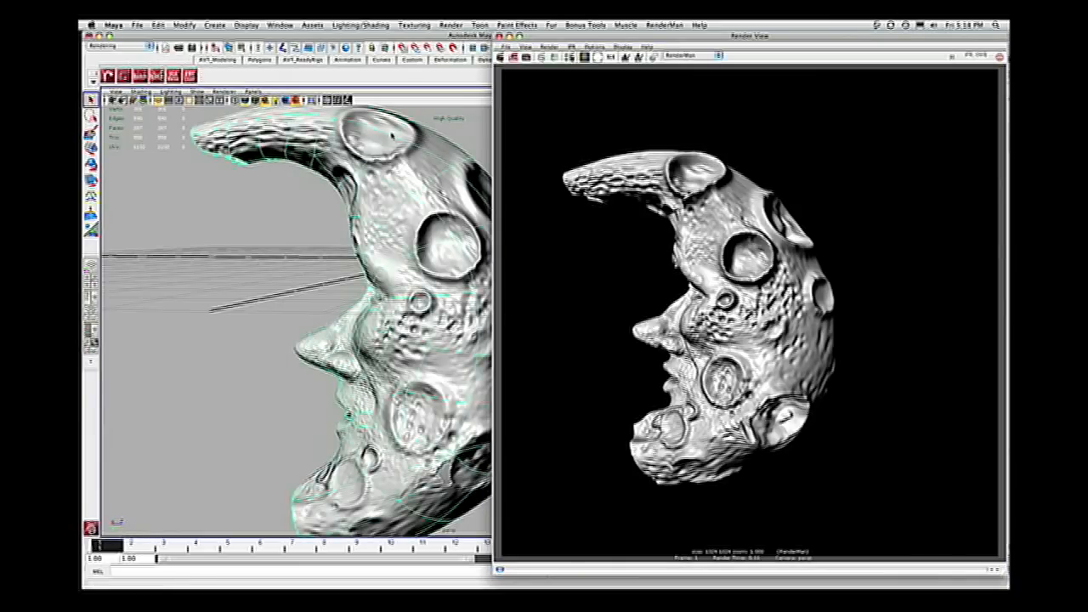
alt+right_drag(443, 179, 463, 196)
alt+drag(442, 212, 408, 247)
alt+middle_drag(408, 246, 340, 340)
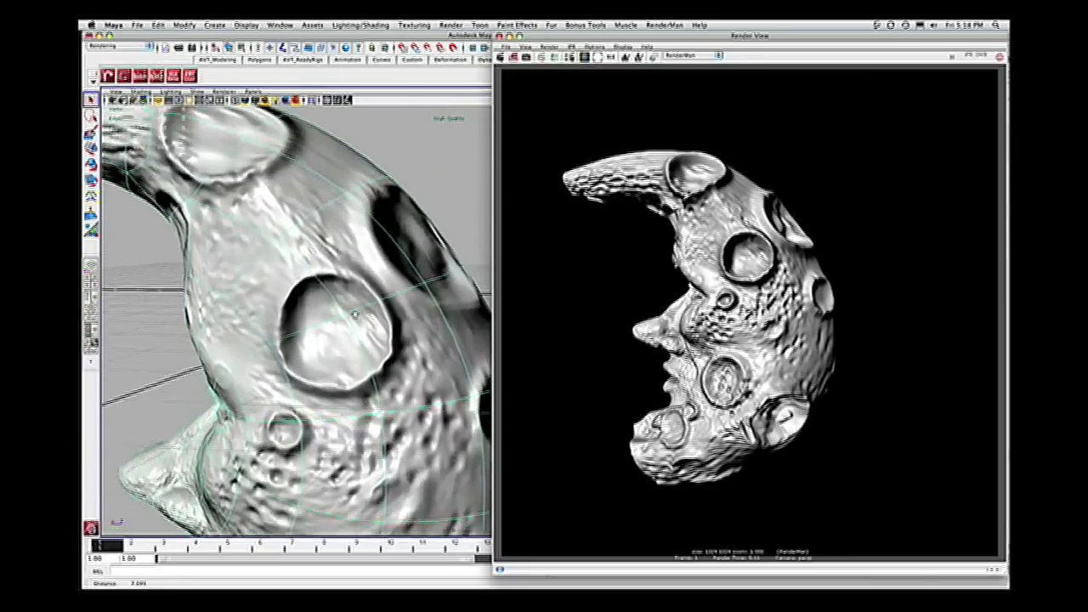
alt+right_drag(340, 340, 378, 351)
alt+drag(378, 351, 377, 274)
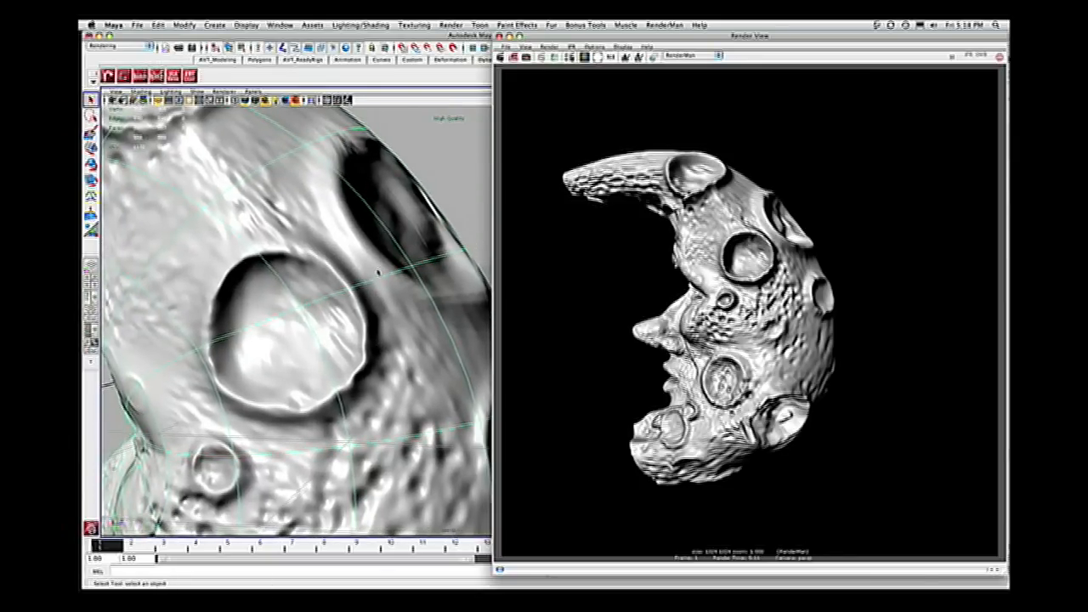
Turn off the moon's smooth mesh preview, compare the textured low-poly mesh with the render, and close the render window
key(1)
alt+drag(442, 271, 431, 273)
alt+right_drag(432, 274, 338, 157)
alt+drag(338, 156, 425, 207)
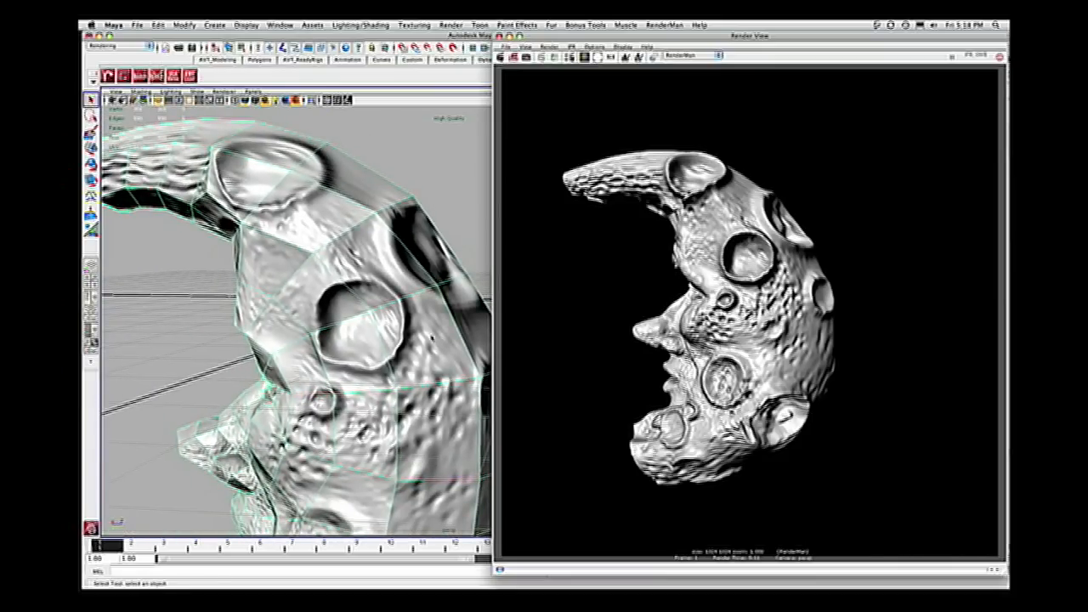
alt+middle_drag(415, 343, 431, 150)
alt+drag(394, 454, 360, 465)
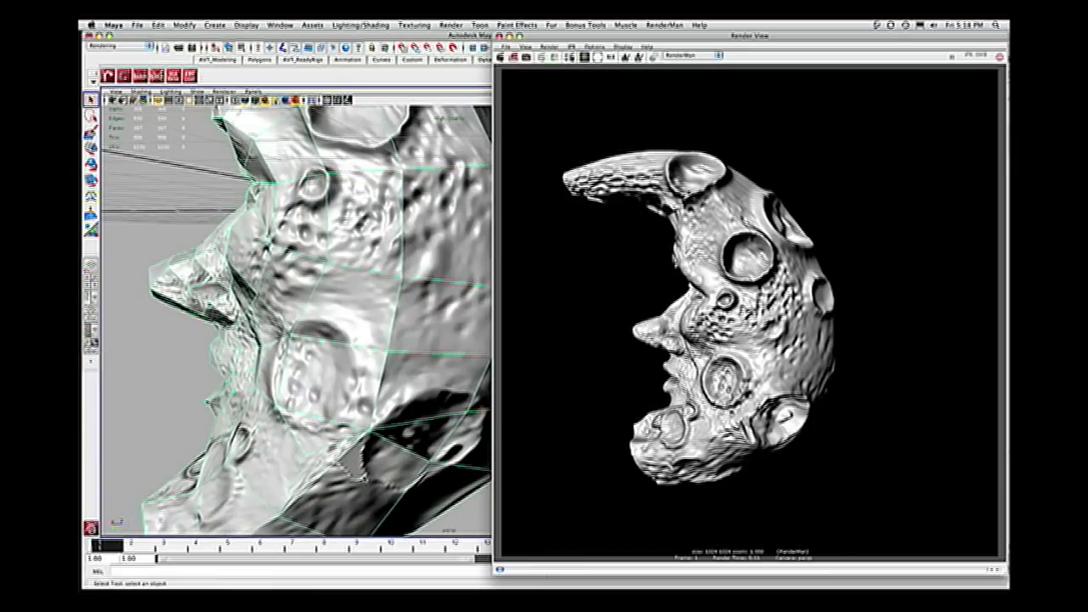
alt+right_drag(437, 430, 396, 408)
alt+drag(396, 408, 427, 289)
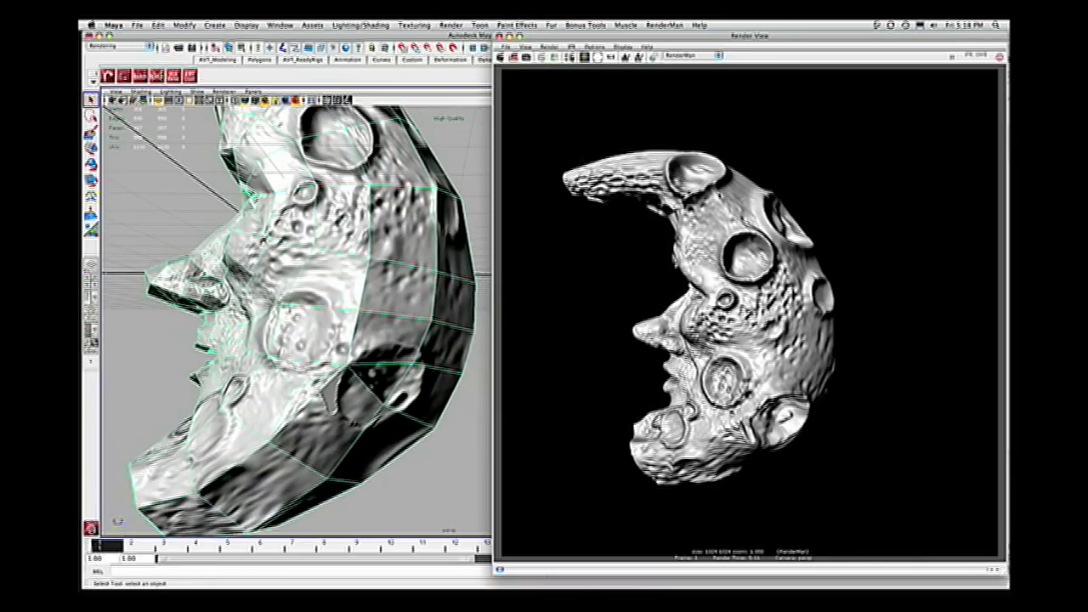
click(501, 36)
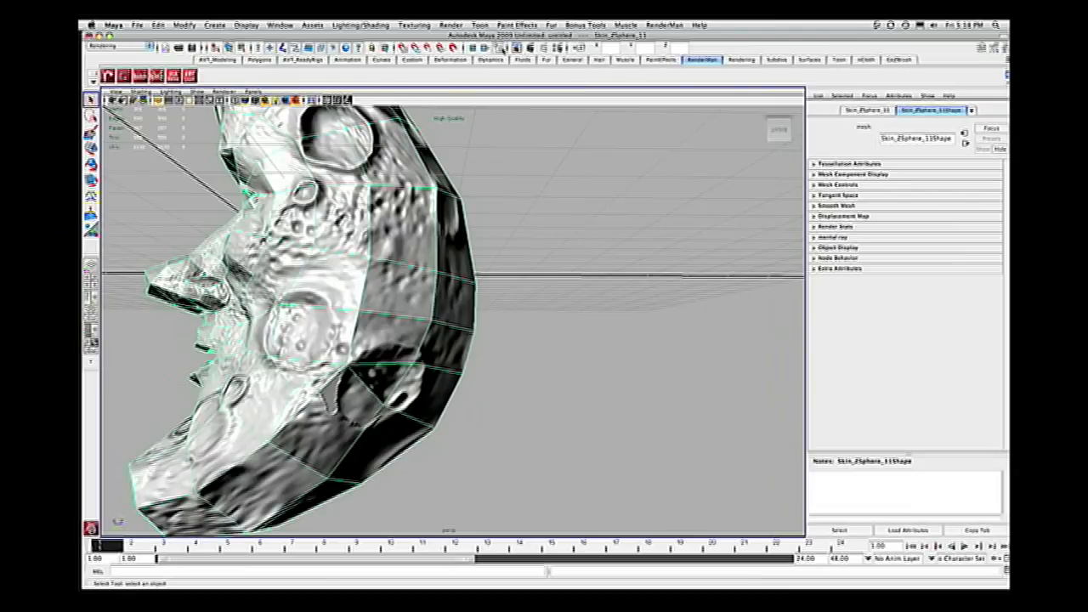
alt+drag(497, 234, 572, 246)
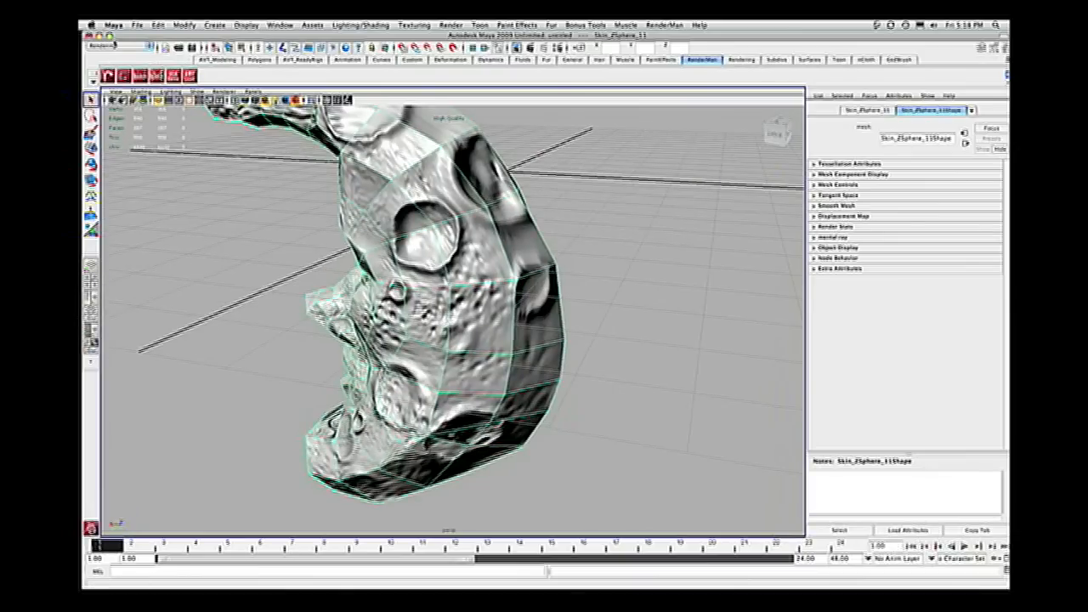
click(137, 25)
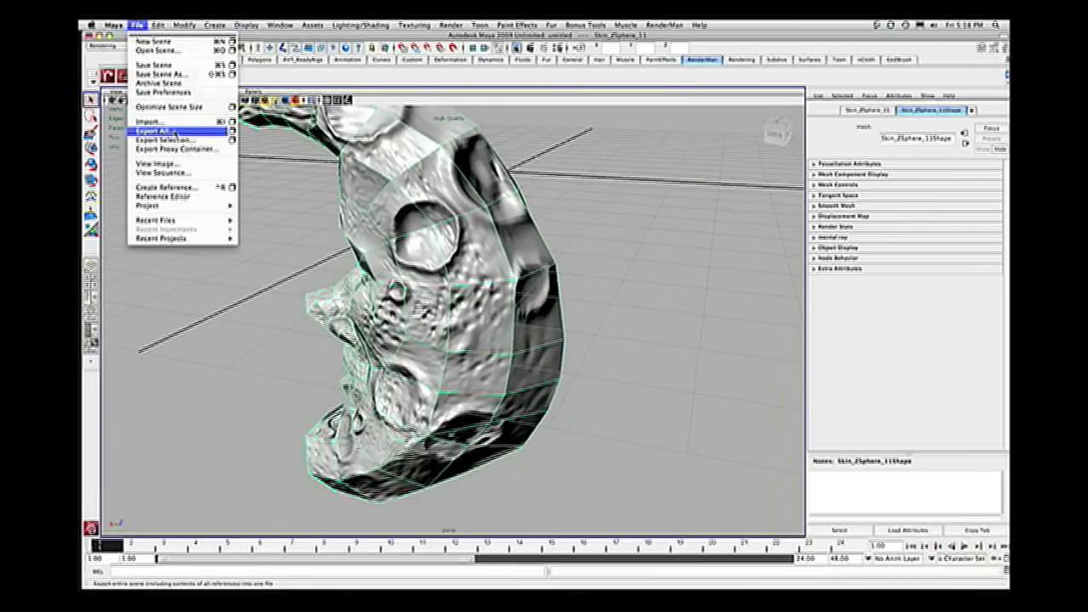
click(597, 216)
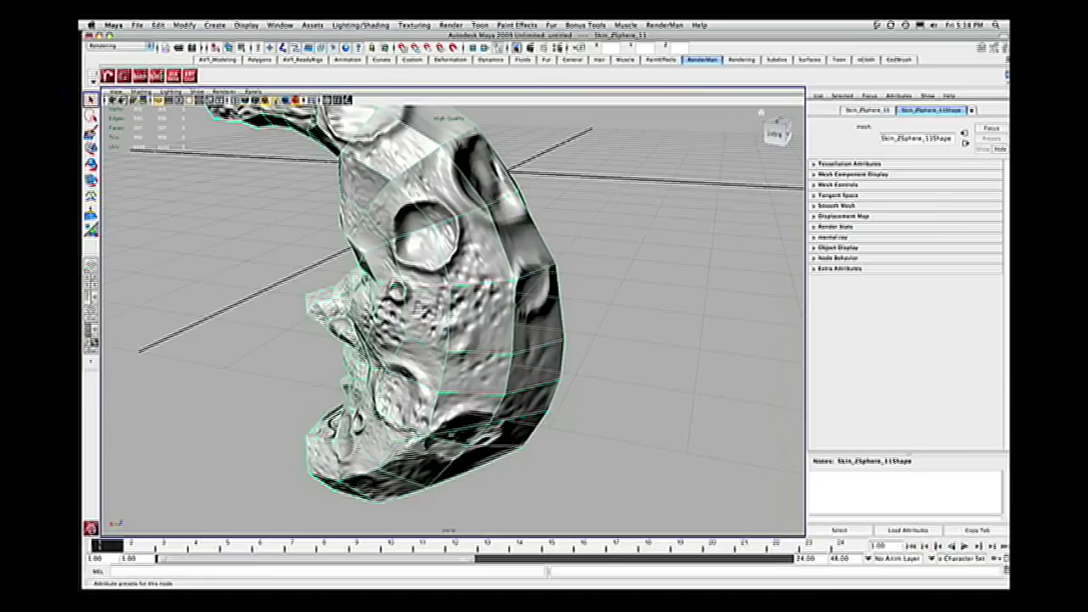
Switch to Safari, look over the image comparing the detailed and smooth moon, and move its window aside
key(super+Tab)
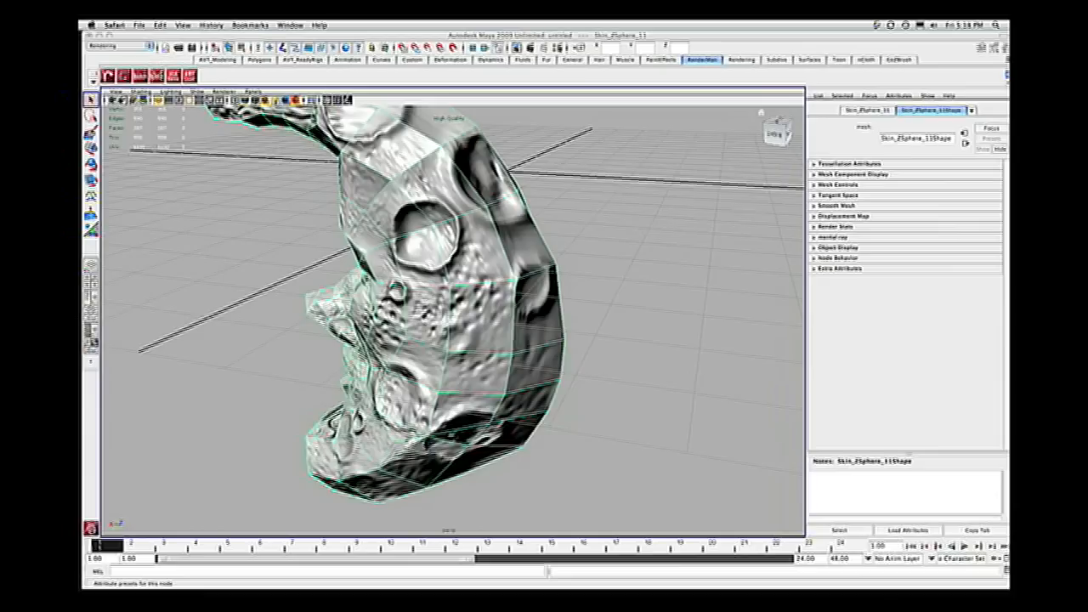
key(super+Tab)
key(super+Tab)
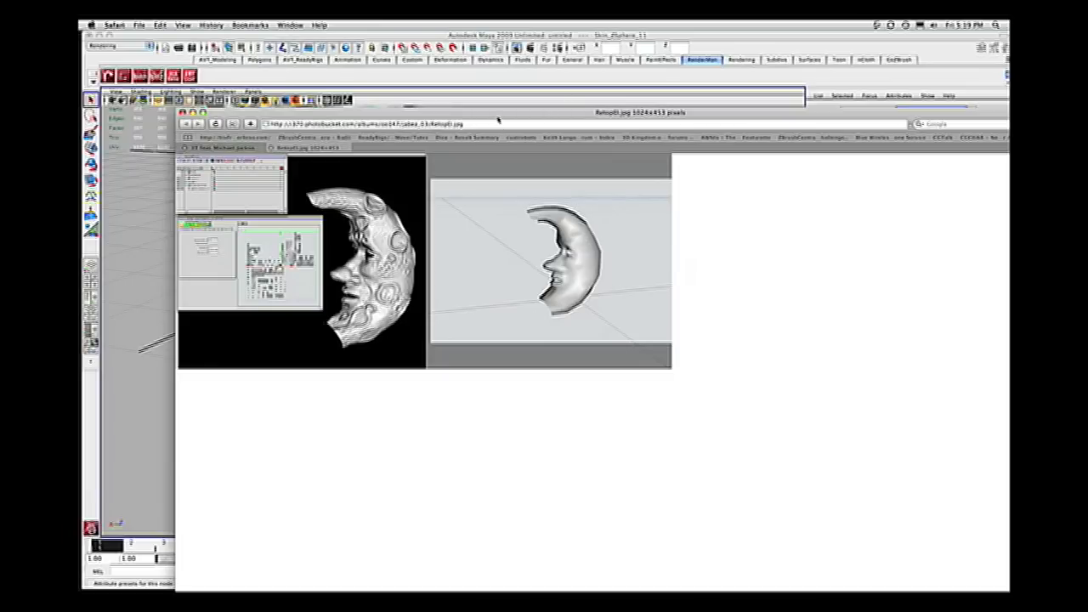
drag(497, 118, 451, 109)
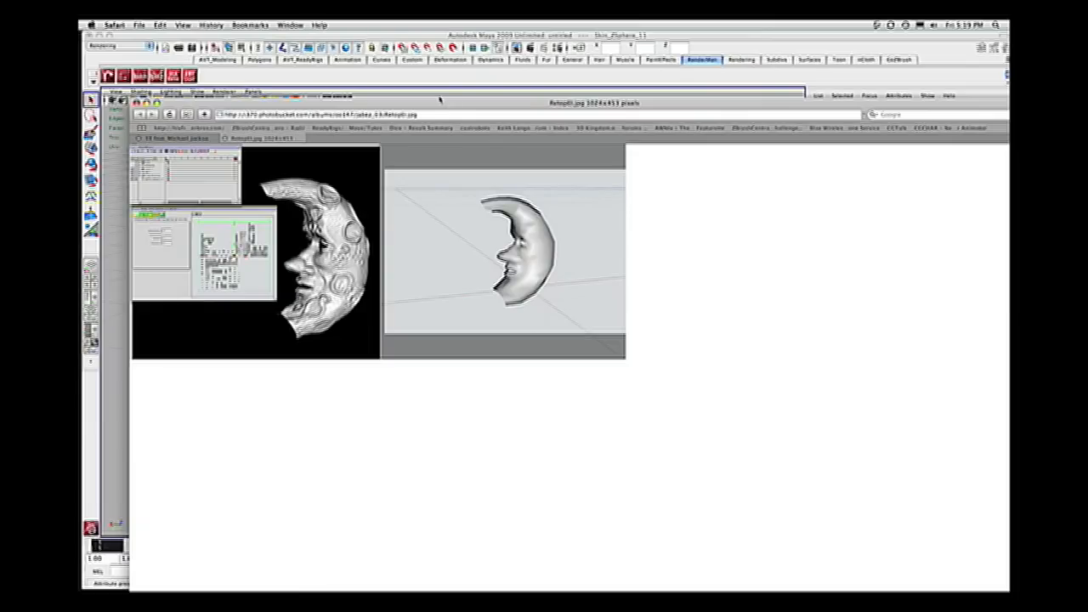
drag(437, 105, 594, 120)
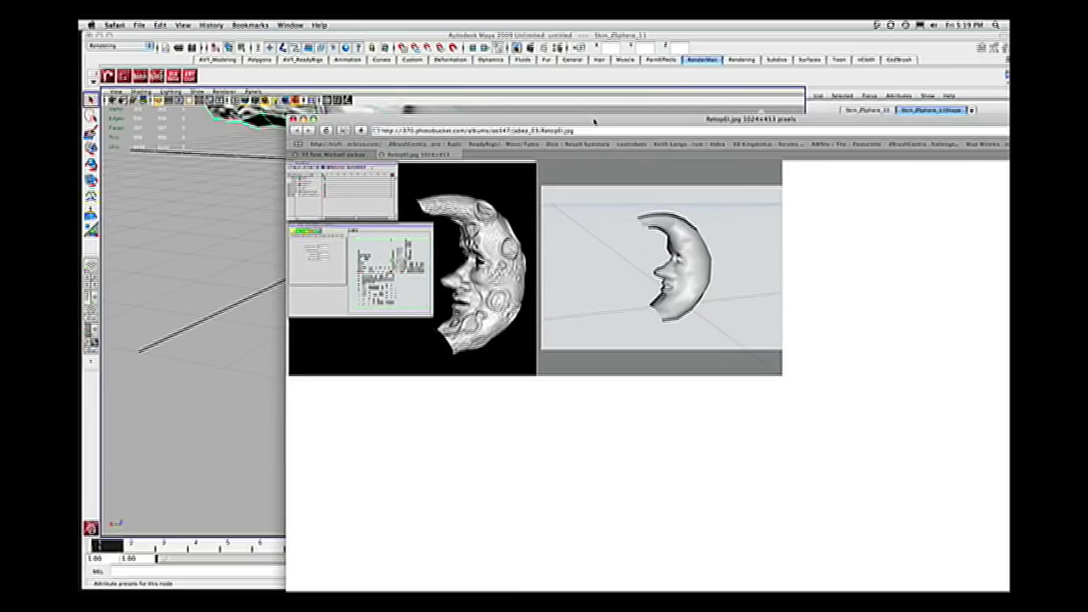
drag(594, 122, 565, 103)
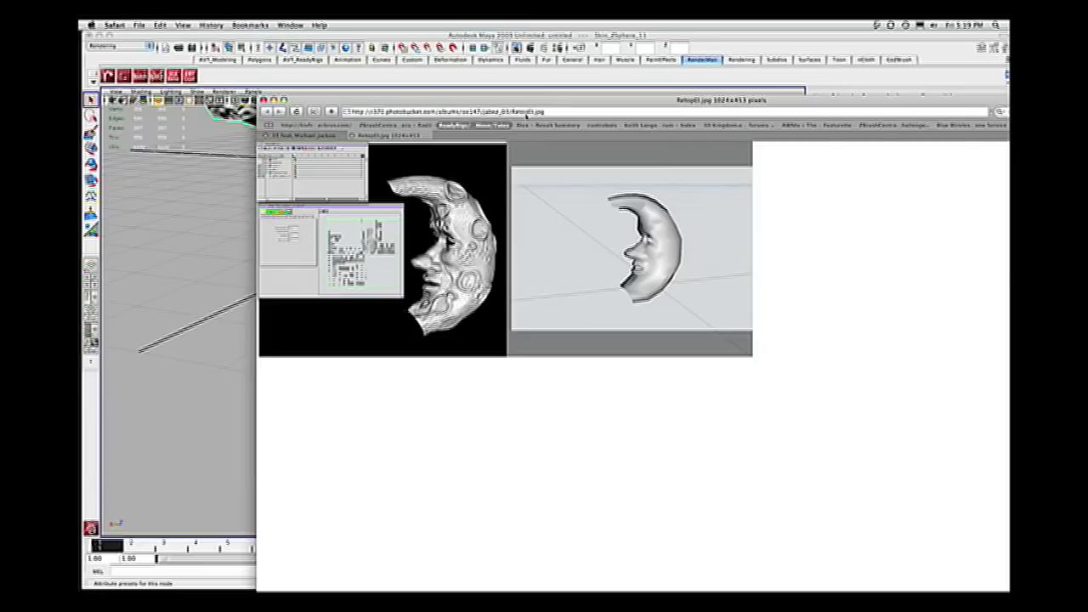
drag(531, 101, 1008, 51)
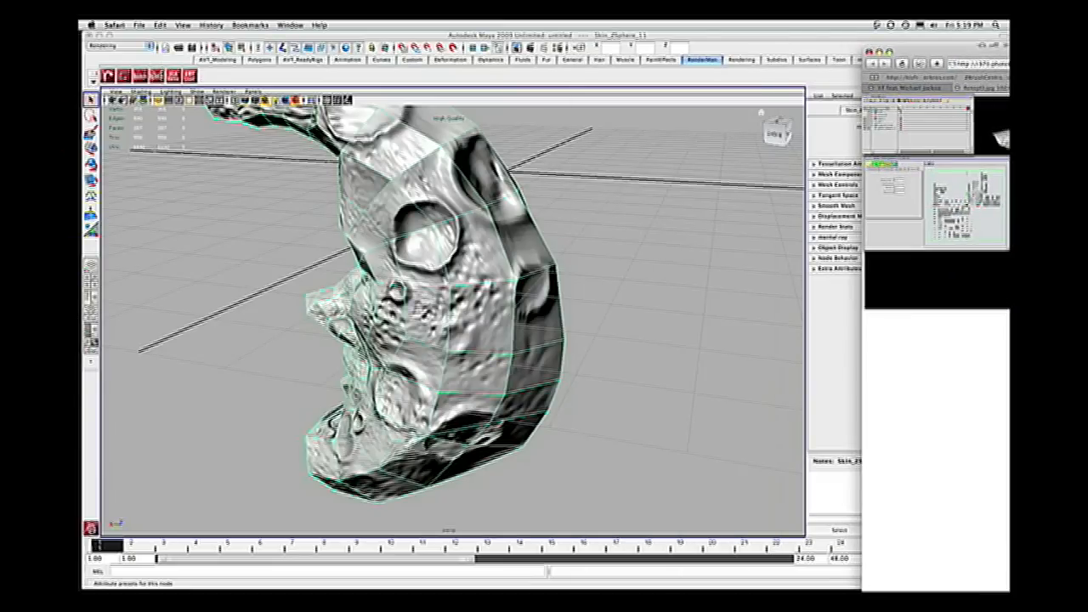
Return to Maya, view the outer back edge of the low-poly moon, and deselect the mesh
click(525, 280)
alt+drag(524, 280, 739, 236)
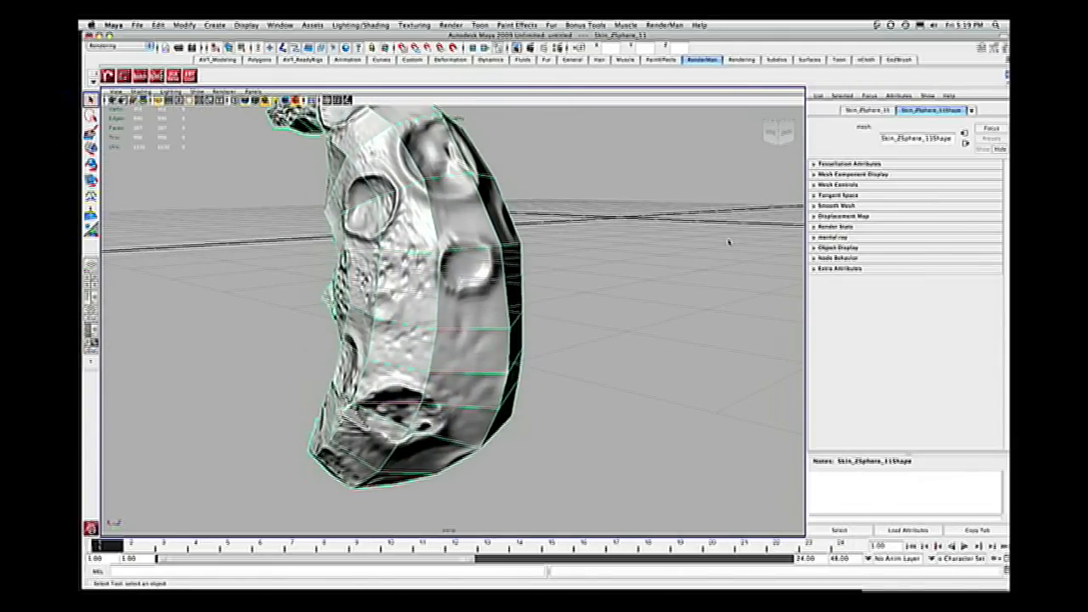
click(728, 243)
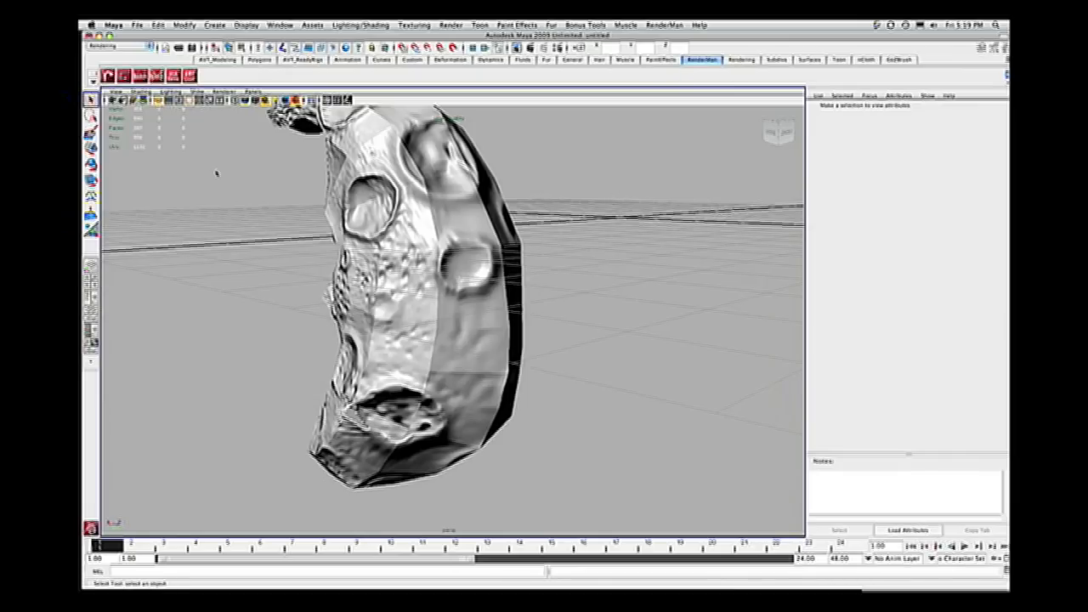
Bring the whole moon into side view, turn on its smooth mesh preview, and deselect the mesh
alt+drag(240, 163, 353, 121)
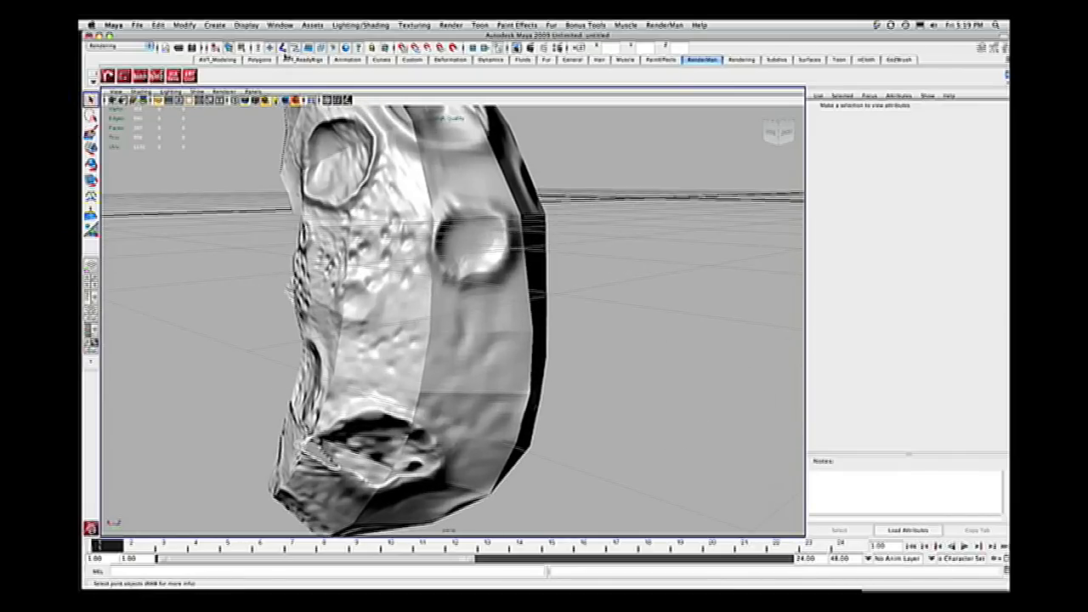
alt+drag(515, 298, 512, 238)
alt+middle_drag(512, 238, 465, 264)
alt+drag(465, 264, 467, 288)
alt+right_drag(466, 289, 427, 262)
alt+drag(427, 261, 438, 230)
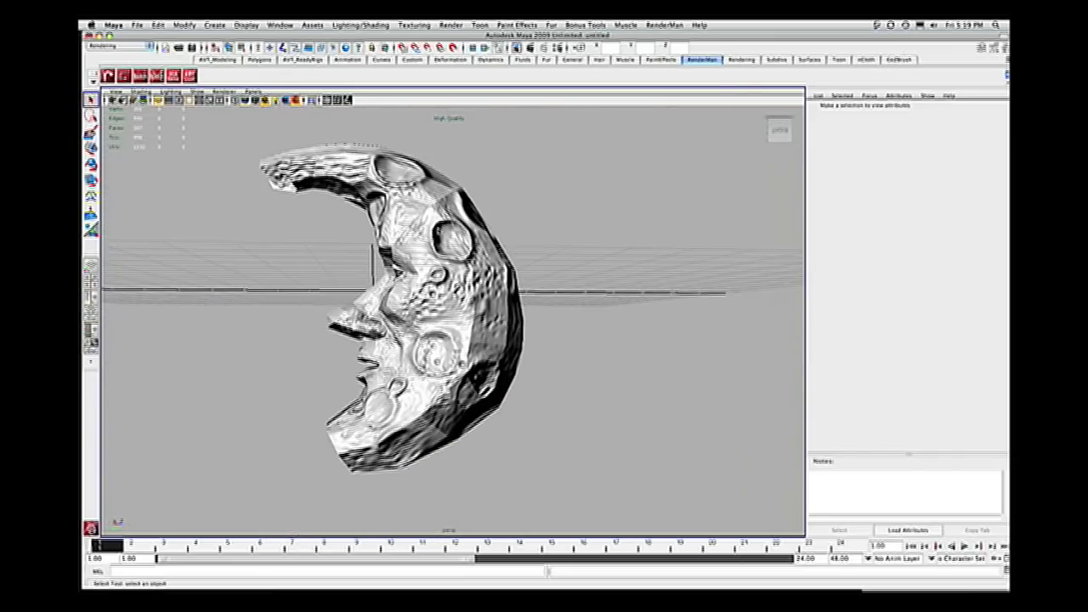
click(437, 226)
key(3)
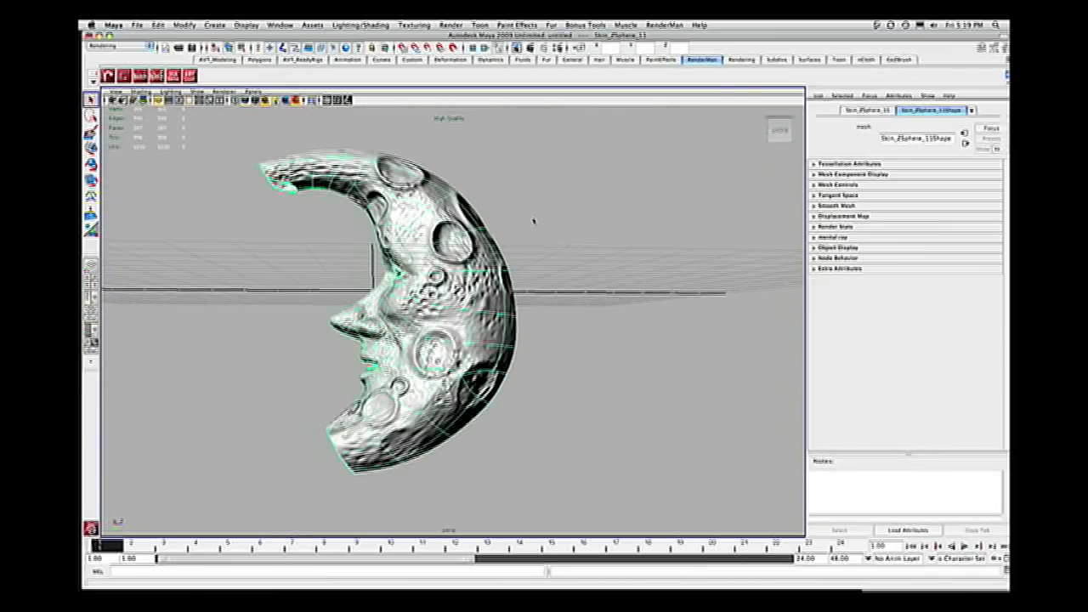
click(536, 220)
Render a close side view of the smoothed moon's face with RenderMan and move the render window out of the way
alt+right_drag(570, 321, 610, 377)
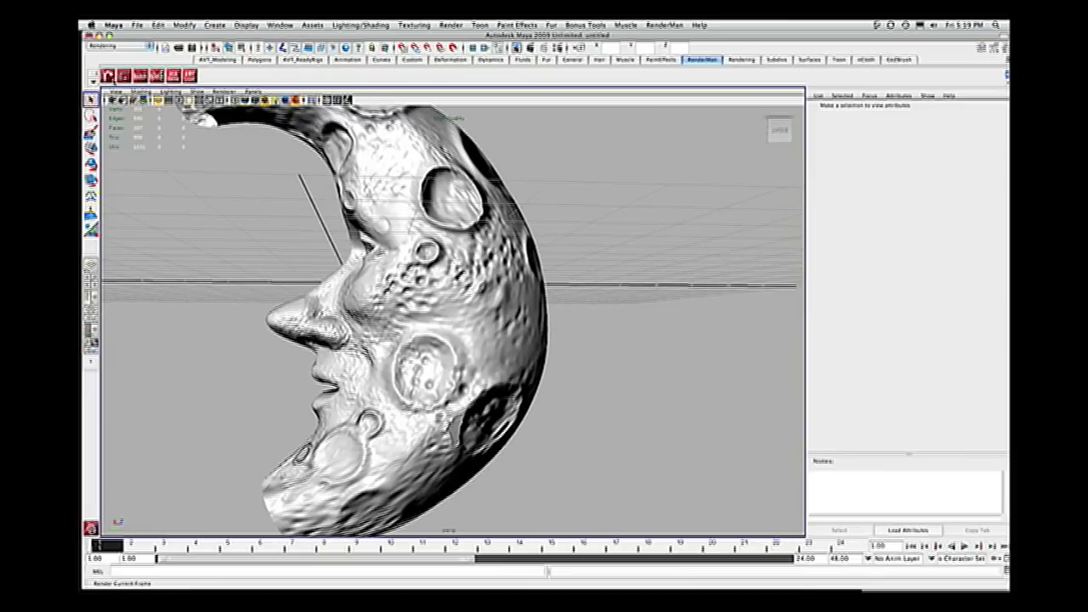
alt+drag(610, 377, 435, 175)
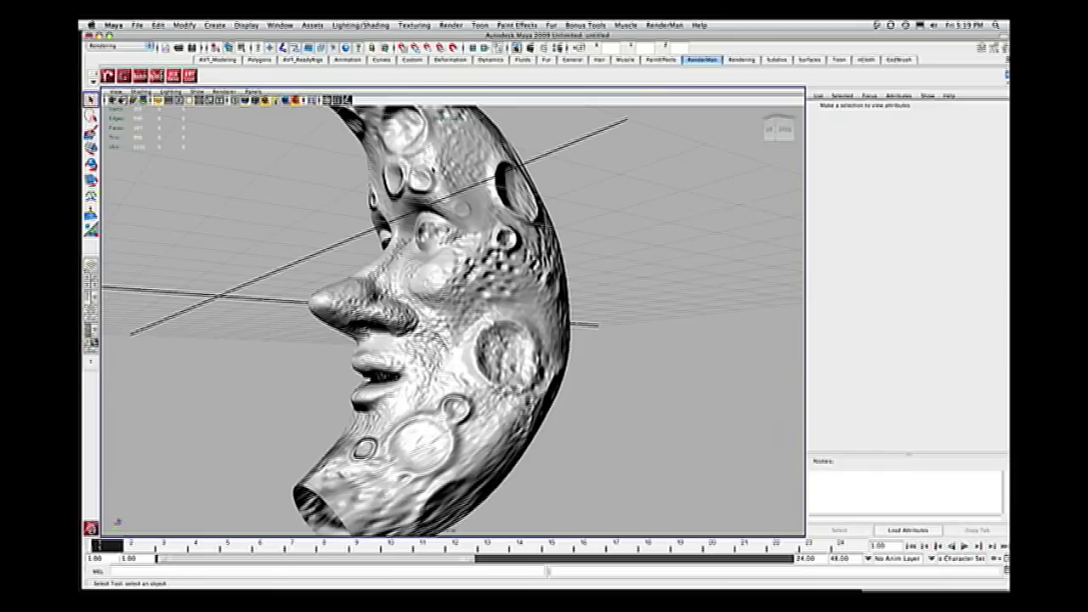
alt+right_drag(435, 183, 478, 246)
alt+drag(526, 394, 491, 411)
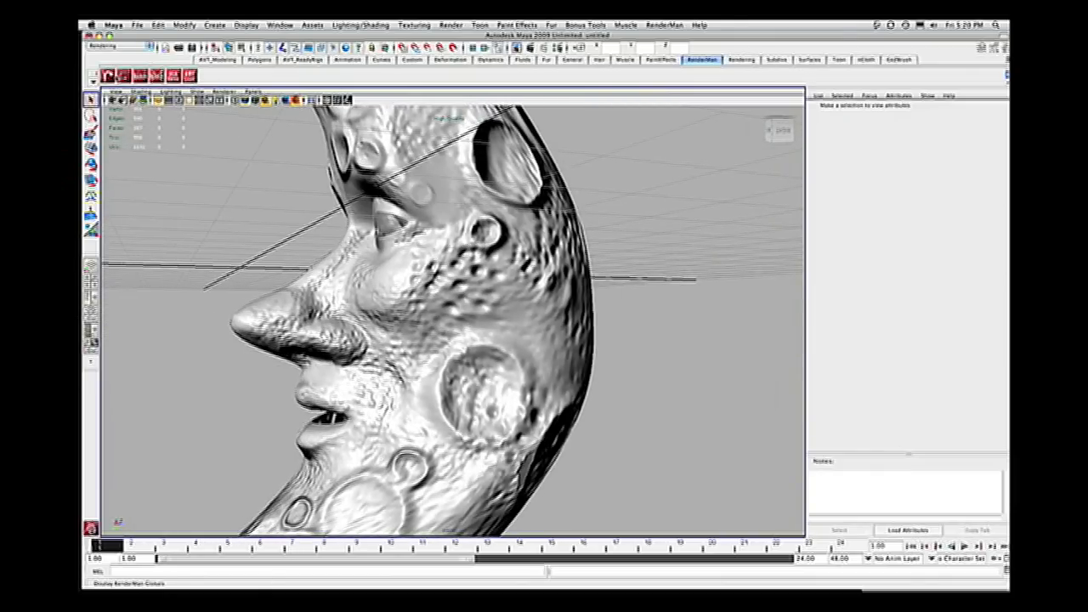
click(108, 76)
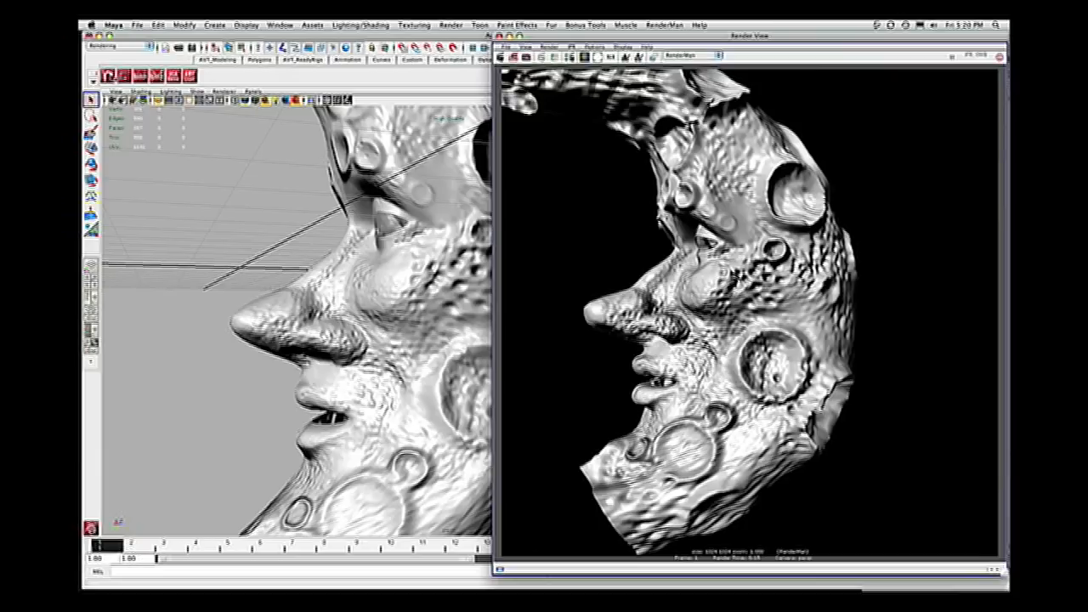
drag(531, 34, 1003, 35)
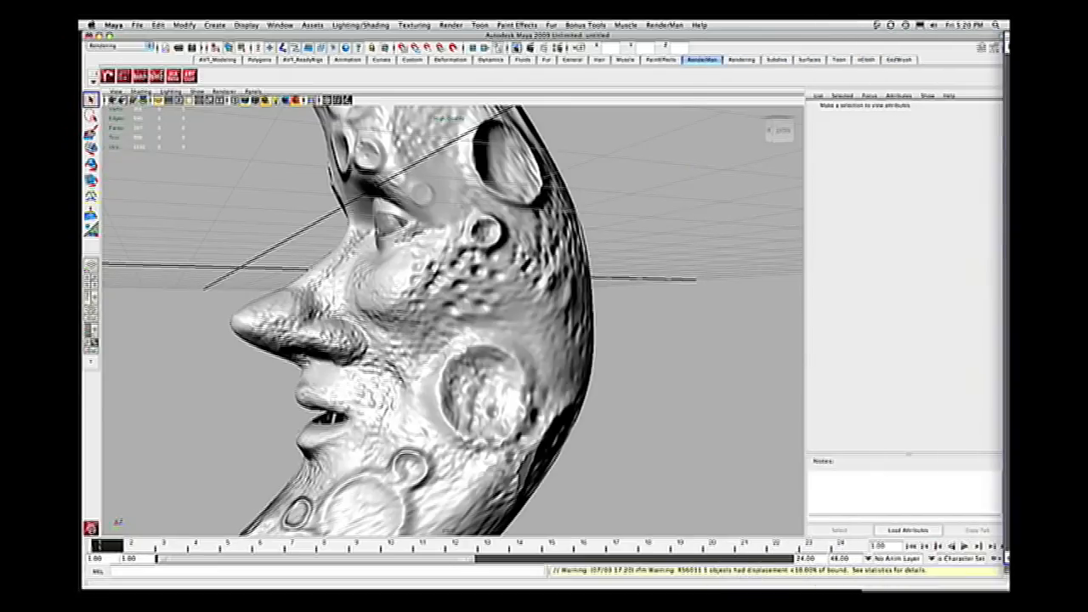
Select the moon mesh and examine its outer back craters and three-quarter face with smooth preview on
alt+drag(618, 222, 525, 230)
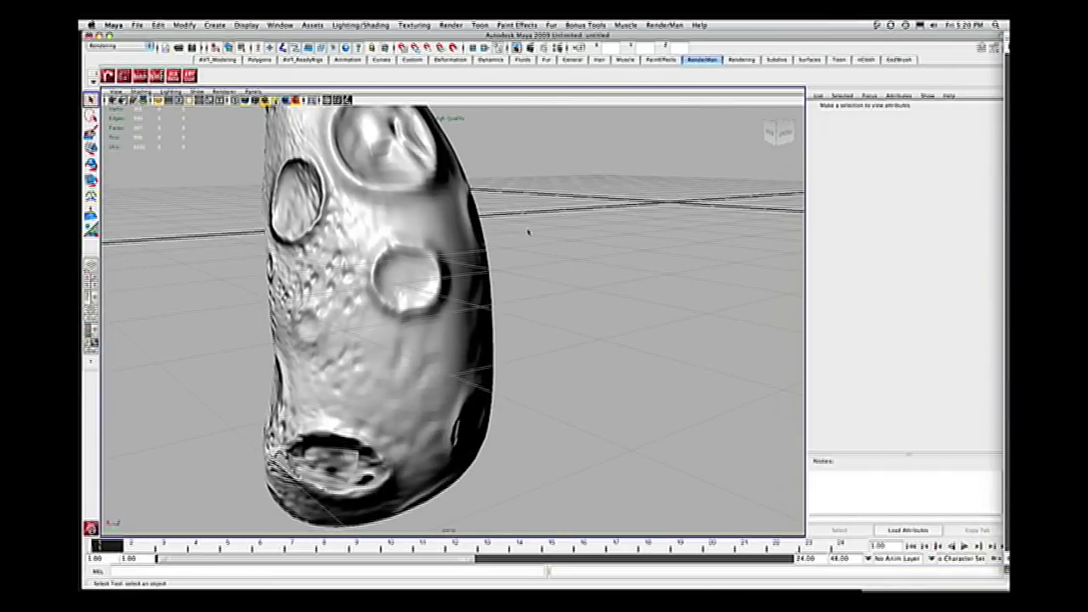
click(440, 268)
alt+right_drag(521, 321, 553, 367)
mouse_move(554, 366)
alt+mouse_down()
mouse_move(526, 356)
mouse_move(551, 346)
alt+mouse_up()
alt+right_drag(550, 347, 520, 280)
alt+drag(520, 280, 544, 281)
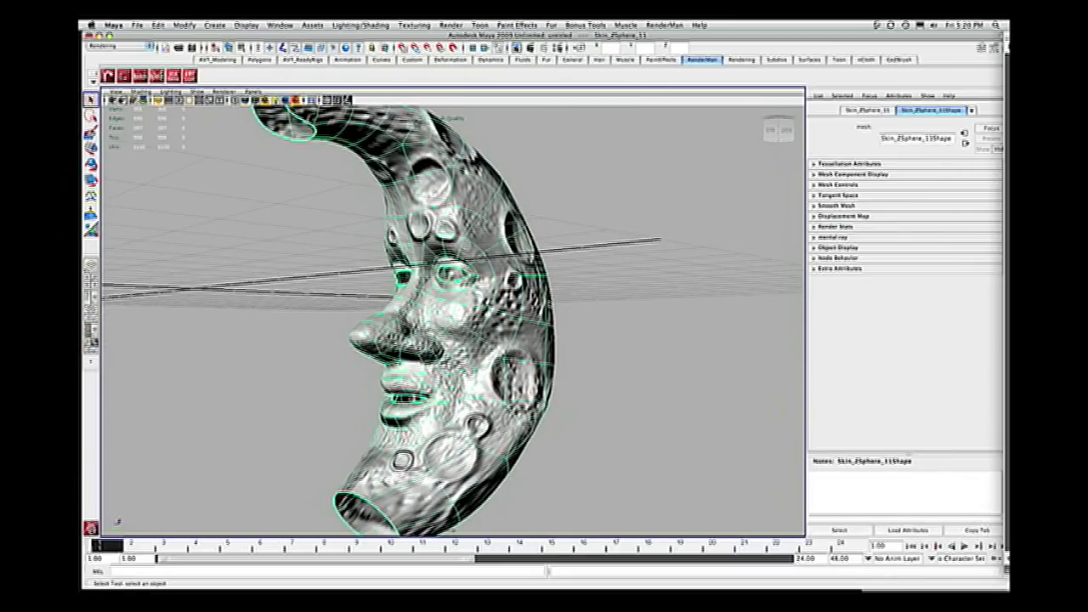
Examine the selected moon's face, forehead and cheek craters up close from several angles
alt+drag(644, 271, 602, 291)
alt+right_drag(602, 292, 694, 380)
alt+drag(691, 353, 728, 294)
alt+right_drag(729, 294, 668, 140)
alt+drag(671, 160, 619, 298)
alt+right_drag(619, 299, 597, 262)
alt+drag(596, 262, 680, 158)
alt+right_drag(679, 158, 699, 281)
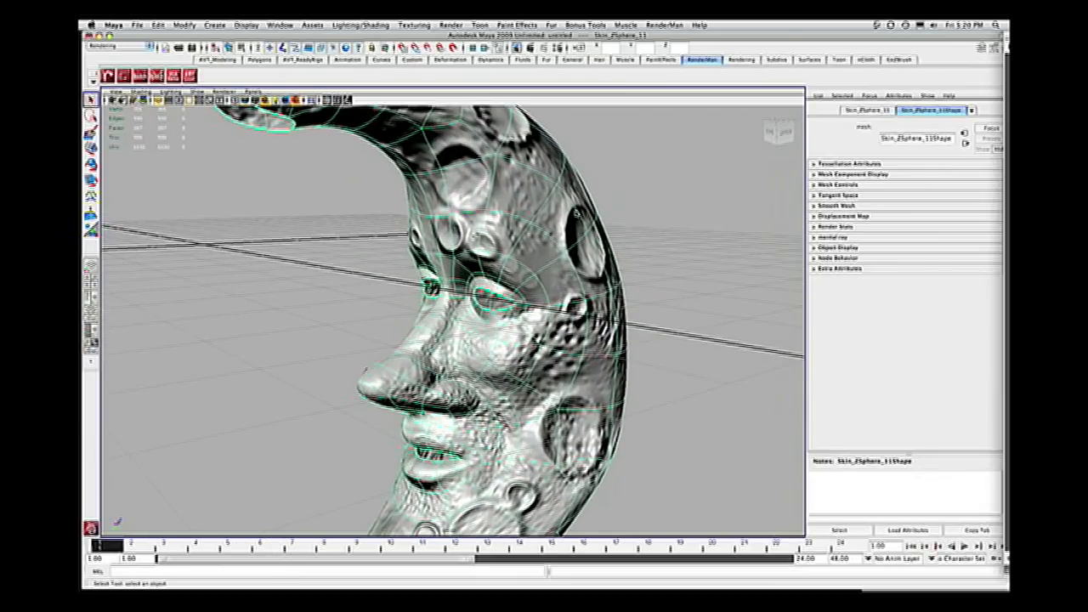
Render the moon's cratered outer side from a rear side angle with RenderMan and place the render window beside the model
mouse_move(695, 307)
alt+mouse_down()
mouse_move(688, 280)
mouse_move(692, 291)
alt+mouse_up()
alt+right_drag(692, 292, 747, 366)
alt+drag(720, 289, 649, 206)
key(super+Tab)
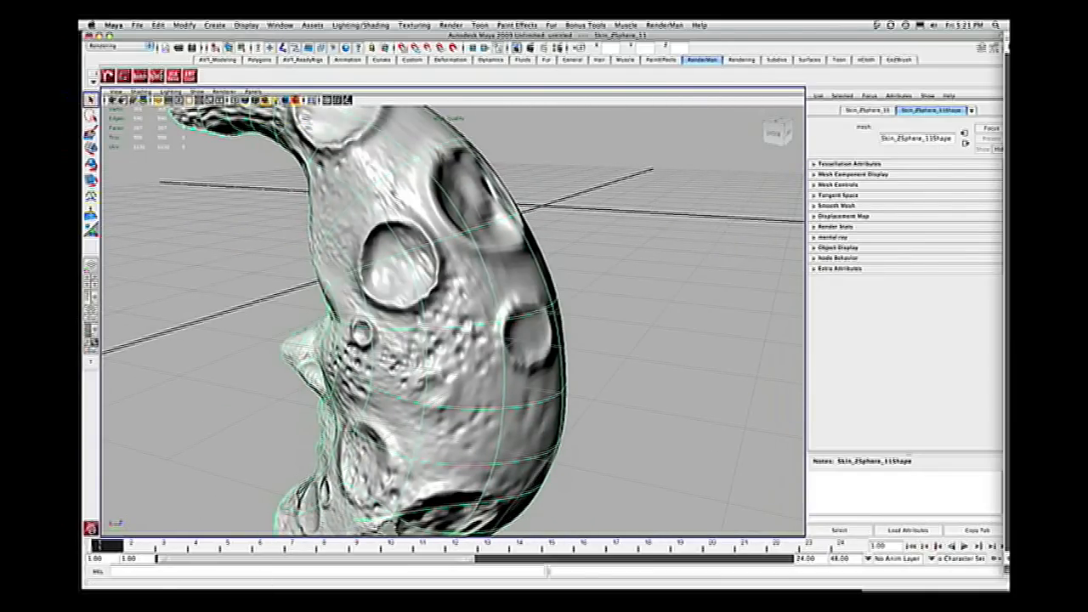
alt+drag(651, 178, 686, 170)
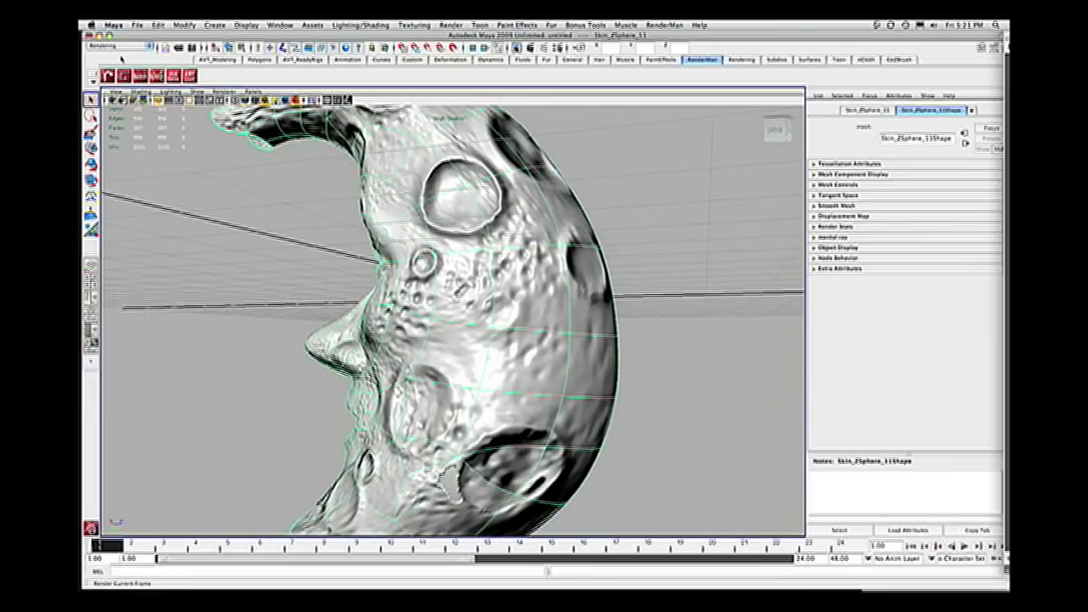
click(107, 74)
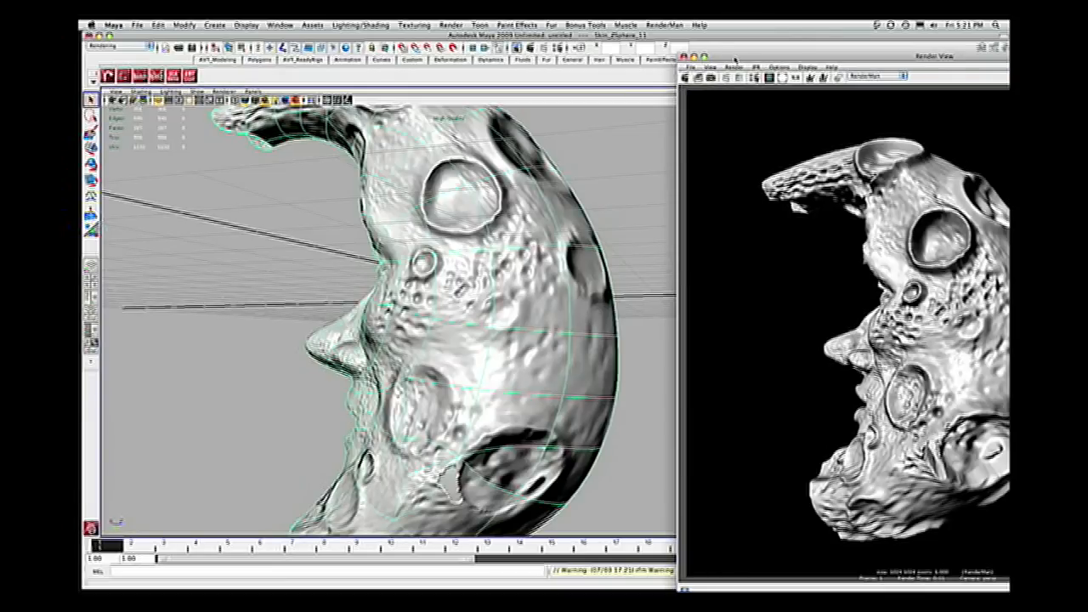
drag(734, 60, 508, 55)
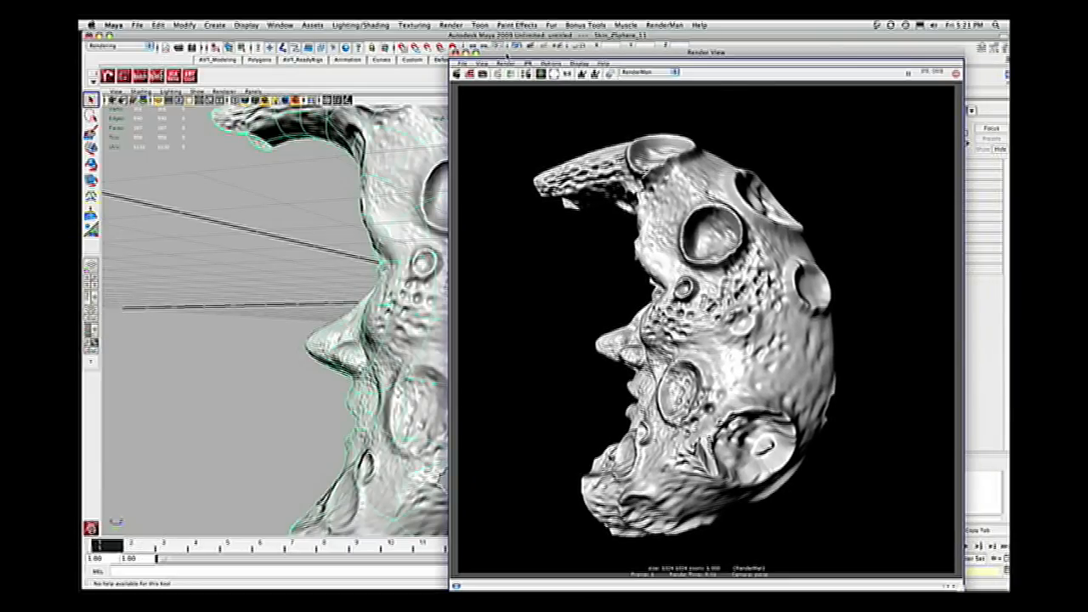
drag(507, 56, 592, 26)
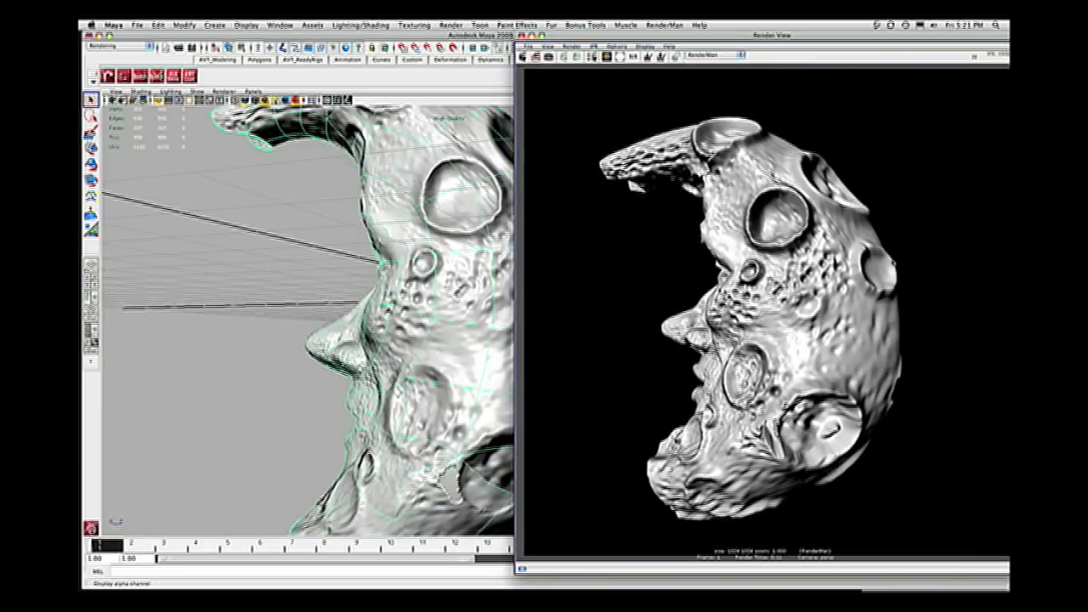
drag(835, 38, 883, 40)
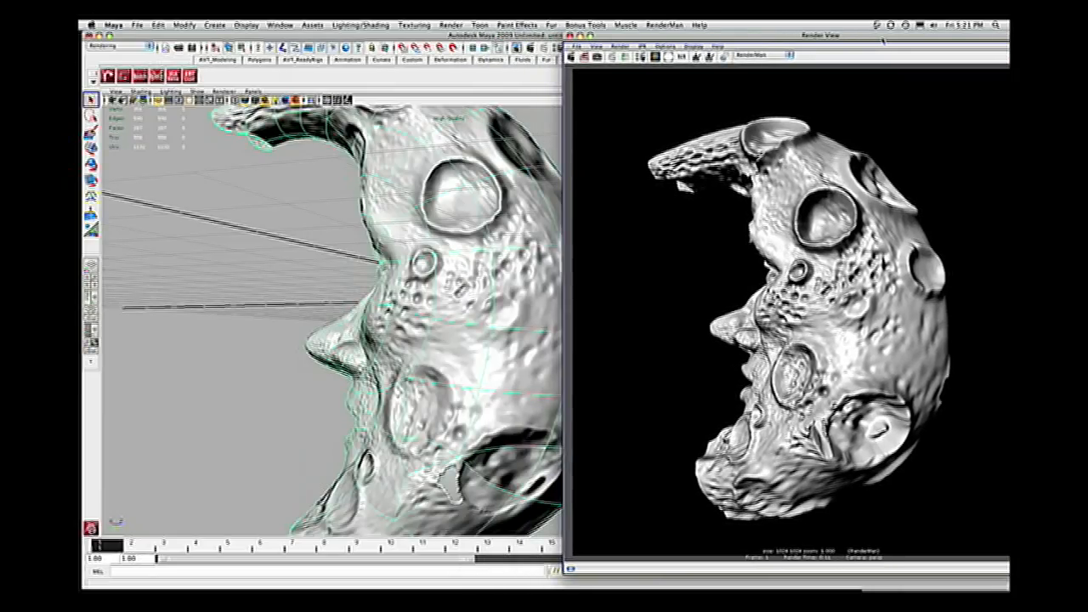
Move the render window farther aside, deselect the moon mesh, and view the opposite side of its face
drag(880, 40, 1039, 18)
click(660, 198)
alt+drag(630, 190, 396, 207)
scroll(622, 185, down, 5)
alt+right_drag(396, 207, 495, 298)
alt+drag(495, 297, 474, 270)
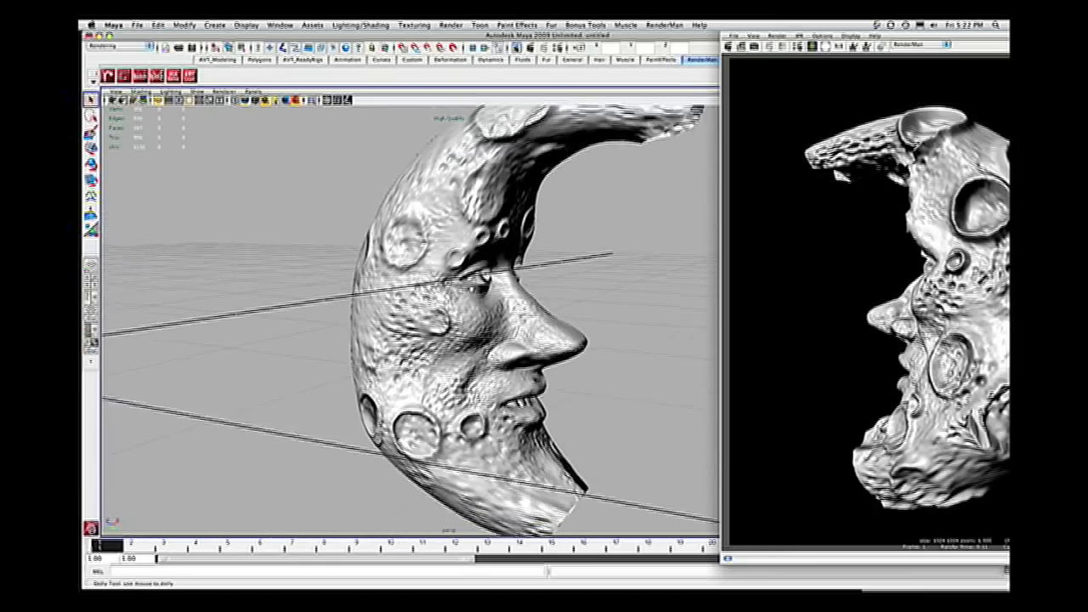